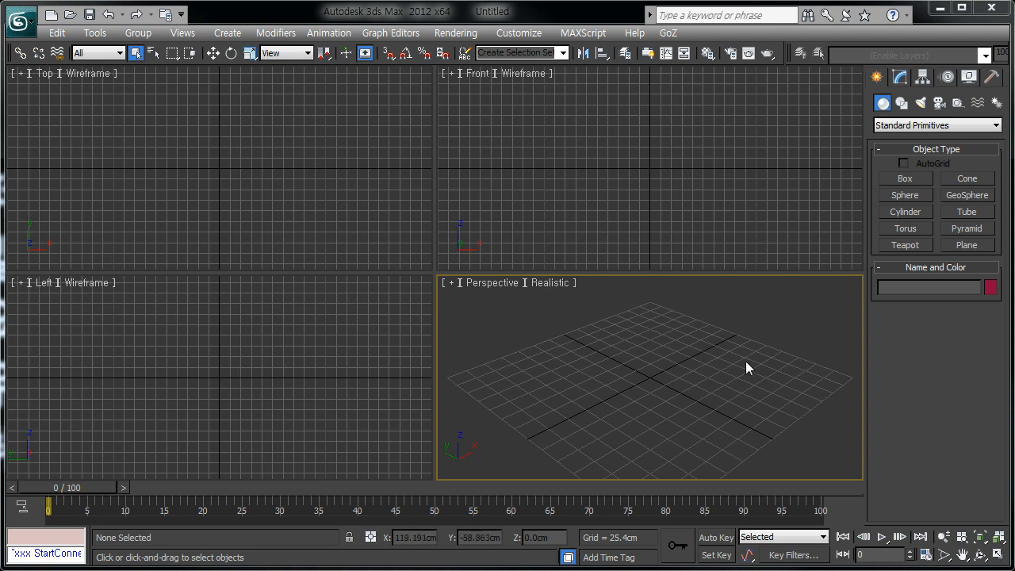
# - Create a horizontal cylinder about 25 cm in radius and 292 cm long from the Left view, and centre it on the origin along X
pyautogui.click(905, 212)
pyautogui.moveTo(219, 377)
pyautogui.mouseDown()
pyautogui.moveTo(223, 400)
pyautogui.moveTo(219, 379)
pyautogui.mouseUp()
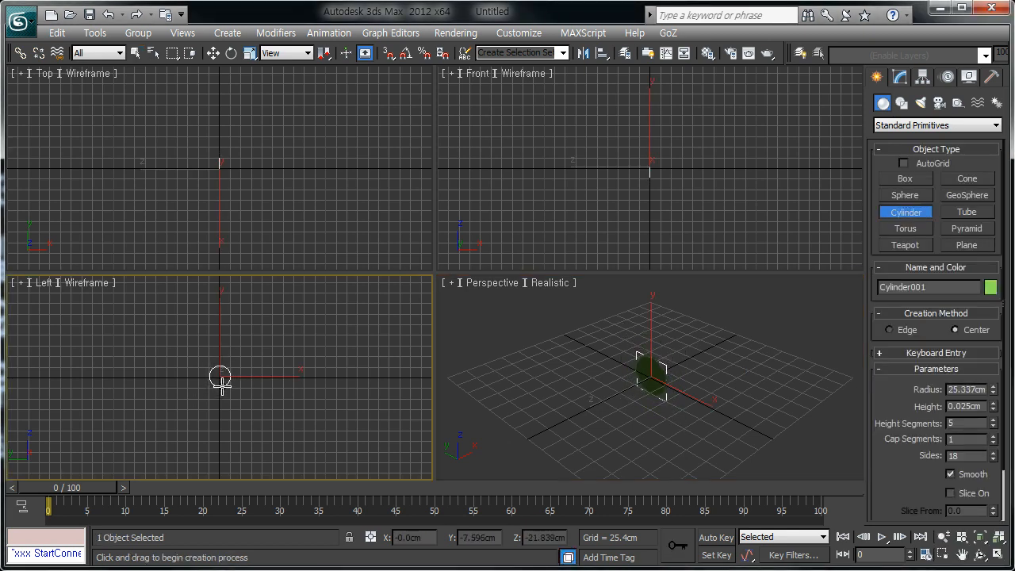
pyautogui.click(344, 264)
pyautogui.rightClick(680, 165)
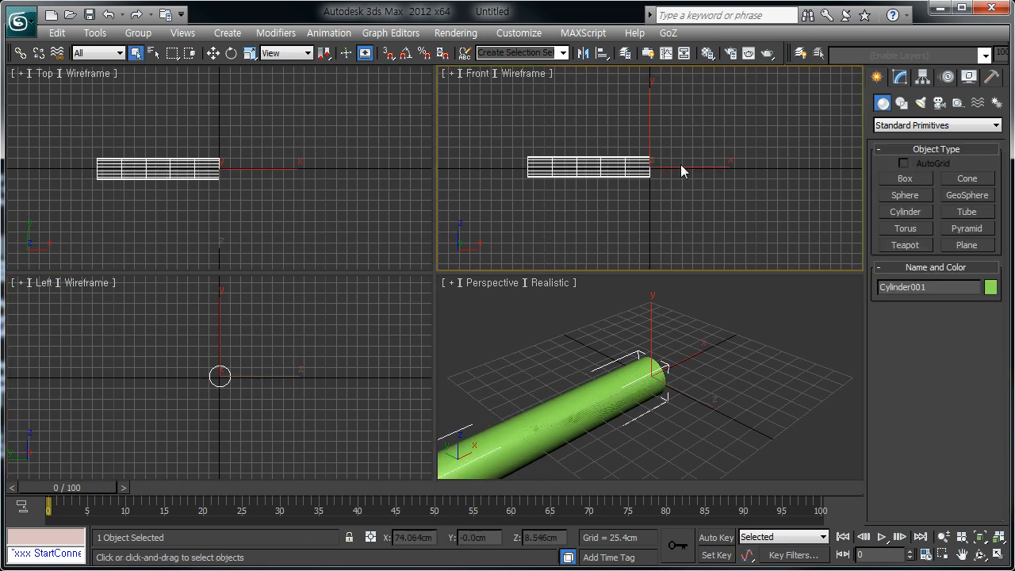
pyautogui.press('w')
pyautogui.moveTo(682, 171); pyautogui.dragTo(744, 172)
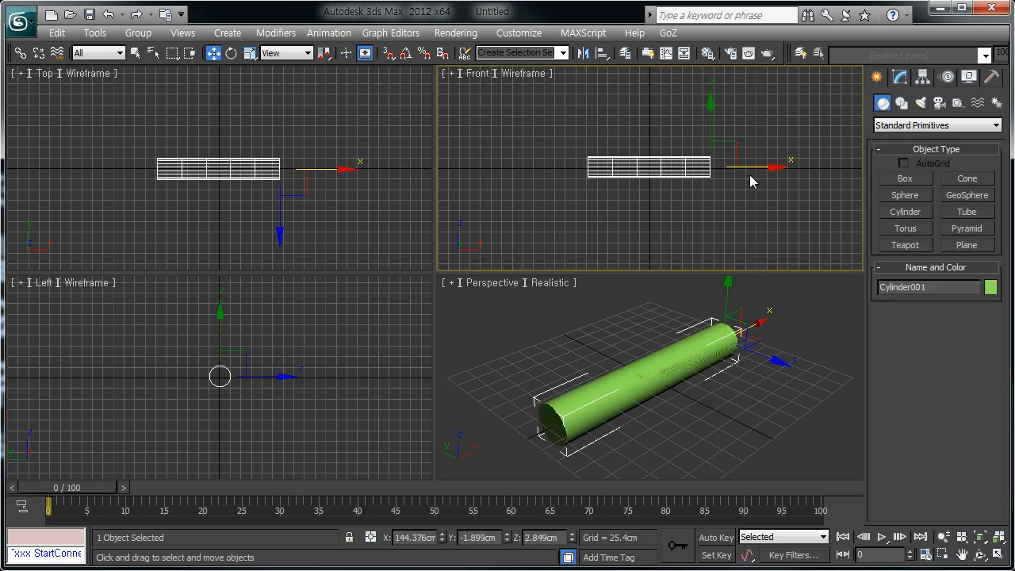
# - Set the cylinder's height segments to 7
pyautogui.rightClick(730, 305)
pyautogui.click(901, 77)
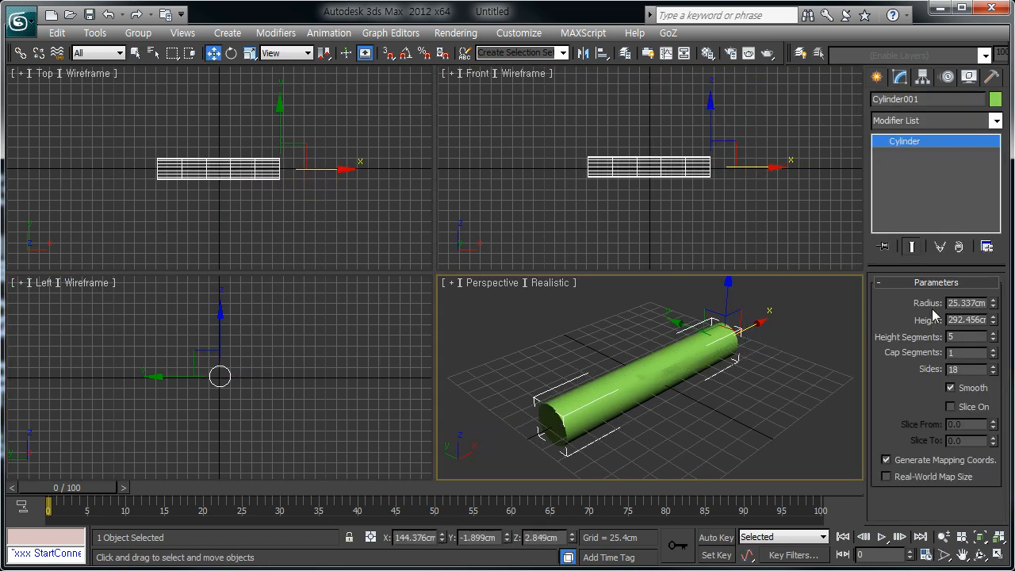
pyautogui.click(993, 333)
pyautogui.click(994, 334)
# - Create a chain of two bones in the Front view along the cylinder's axis, from its right end through the middle to the left end
pyautogui.rightClick(680, 195)
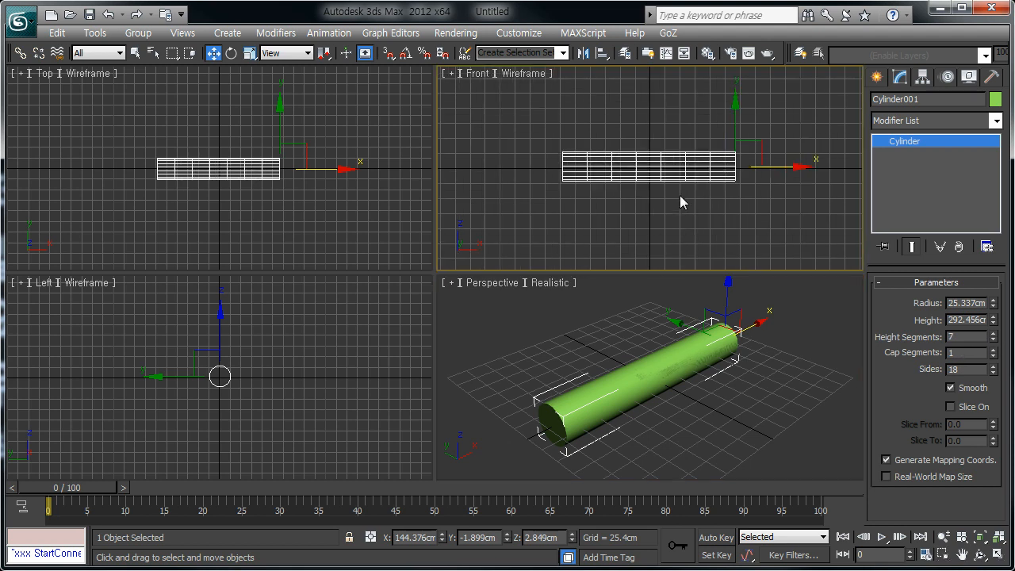
pyautogui.press('z')
pyautogui.click(877, 77)
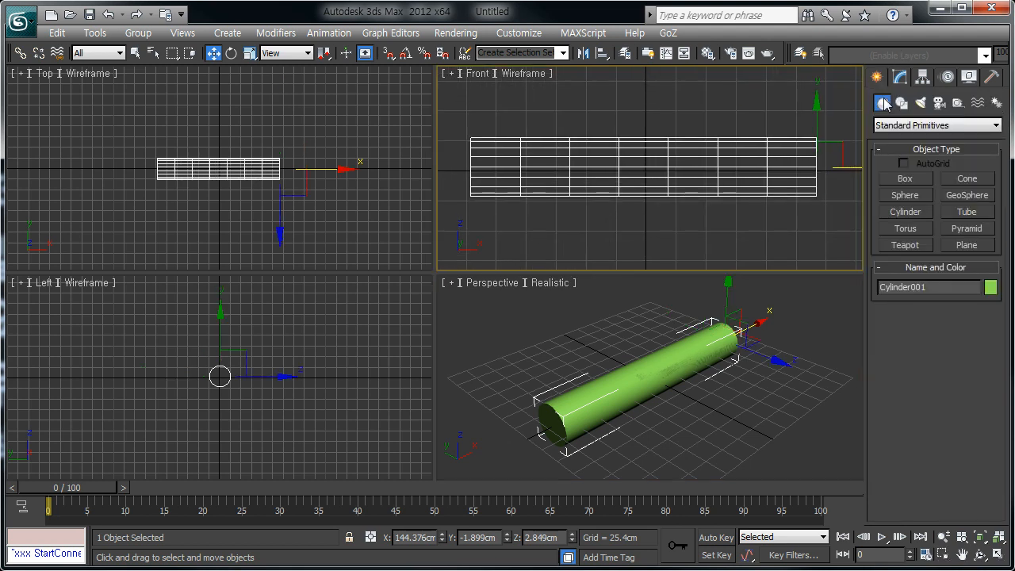
pyautogui.click(996, 104)
pyautogui.click(904, 179)
pyautogui.click(817, 168)
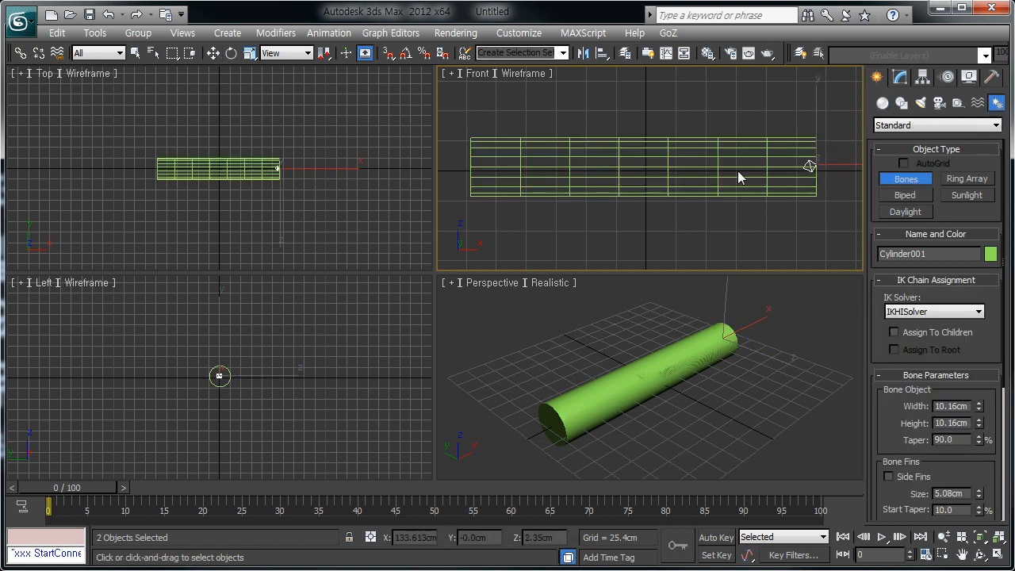
pyautogui.click(646, 168)
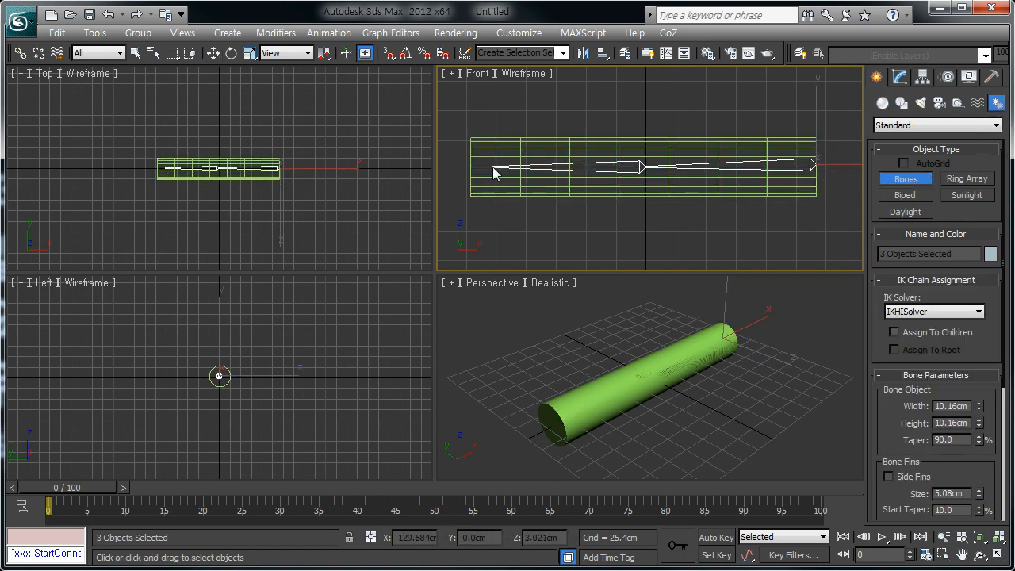
pyautogui.click(476, 168)
pyautogui.rightClick(498, 183)
pyautogui.rightClick(498, 183)
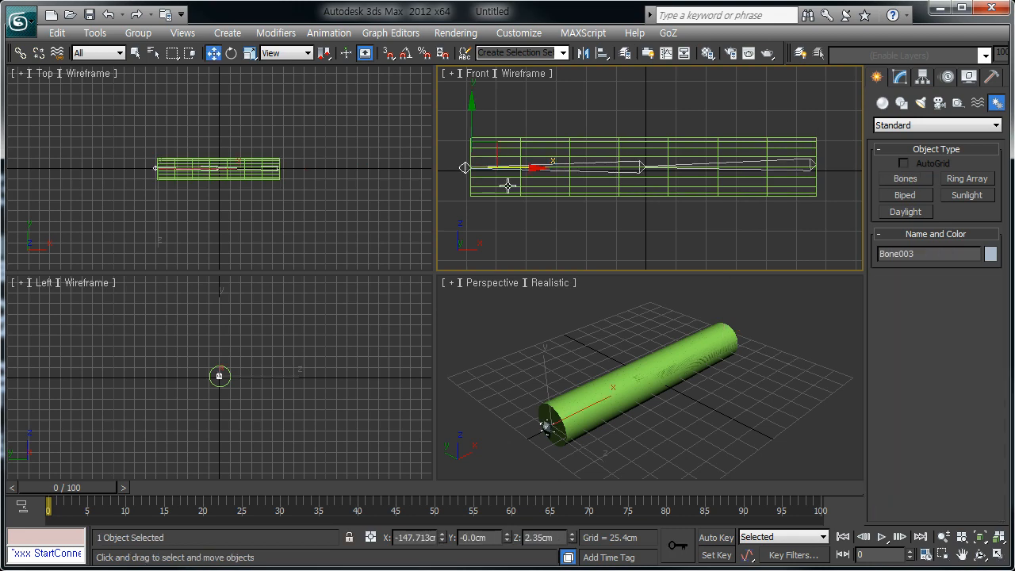
# - Select the cylinder and display the maximized Perspective view as Shaded with Edged Faces
pyautogui.click(623, 211)
pyautogui.click(624, 190)
pyautogui.click(573, 383)
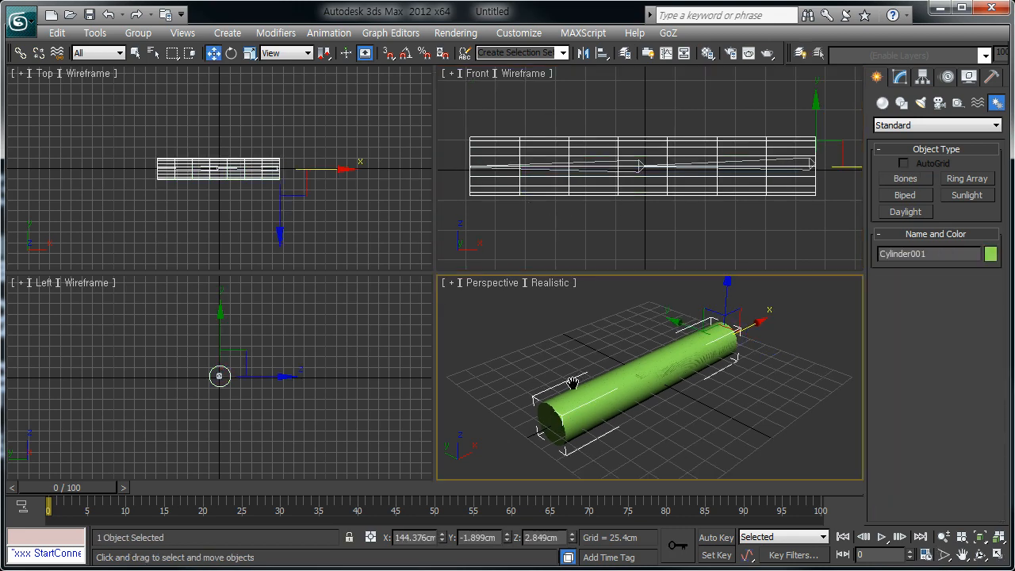
pyautogui.hotkey('alt', 'w')
pyautogui.scroll(-1, 437, 310)
pyautogui.moveTo(437, 310)
pyautogui.keyDown('alt'); pyautogui.mouseDown(button='middle')
pyautogui.moveTo(395, 284)
pyautogui.moveTo(408, 274)
pyautogui.mouseUp(button='middle'); pyautogui.keyUp('alt')
pyautogui.scroll(4, 407, 274)
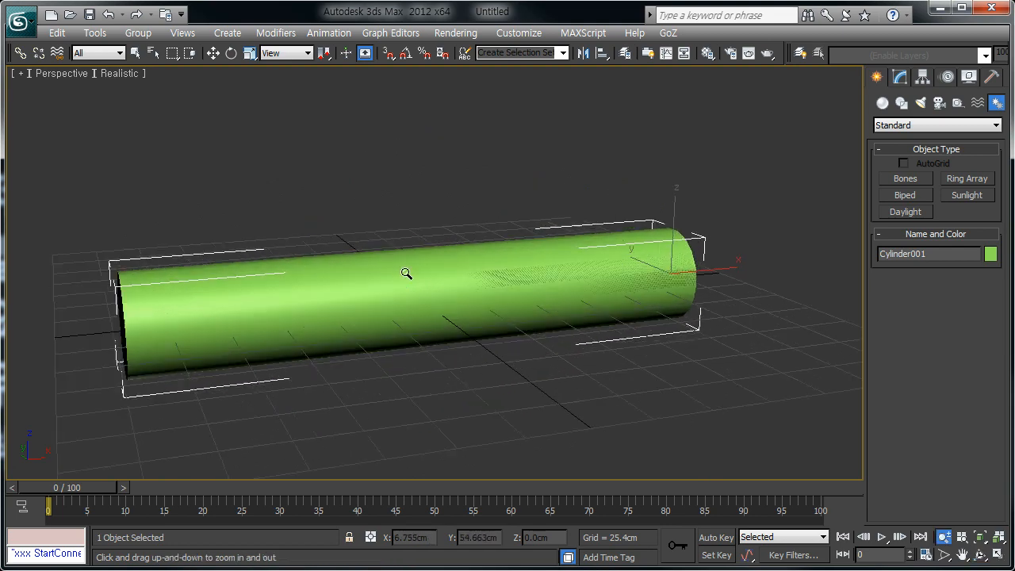
pyautogui.click(119, 73)
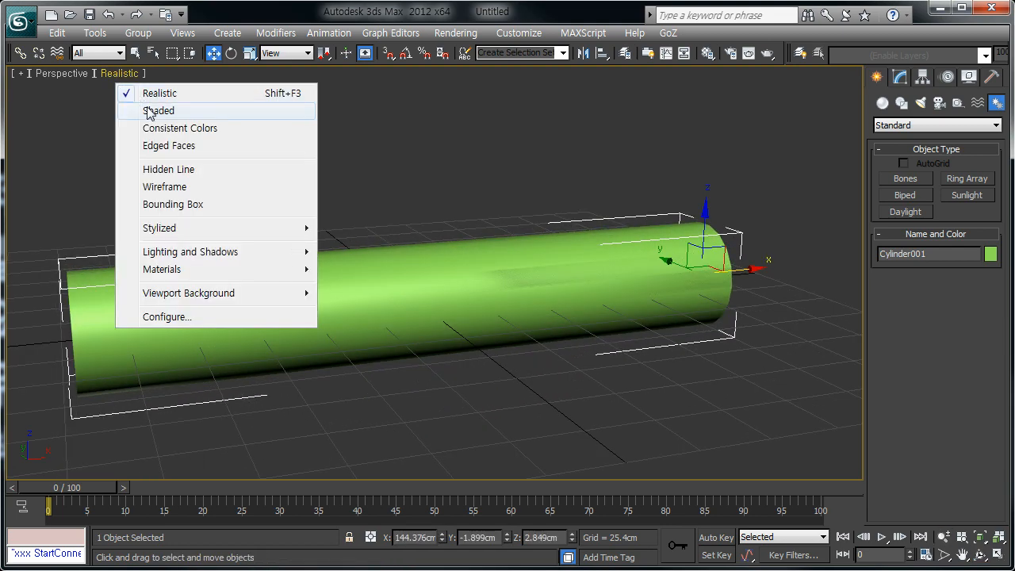
pyautogui.click(147, 112)
pyautogui.keyDown('alt'); pyautogui.moveTo(356, 220); pyautogui.dragTo(390, 221, button='middle'); pyautogui.keyUp('alt')
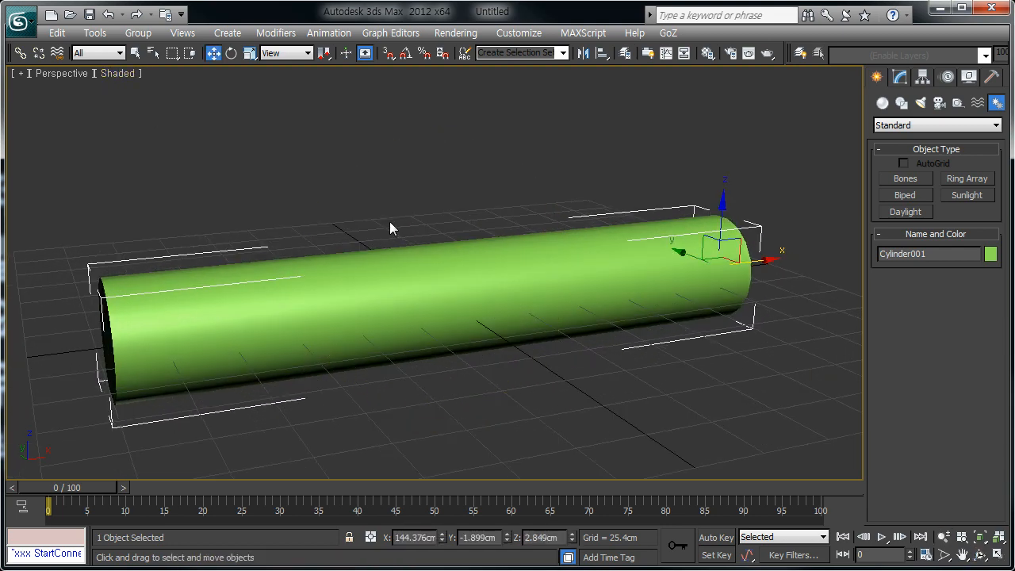
pyautogui.press('F4')
pyautogui.click(544, 411)
pyautogui.click(505, 312)
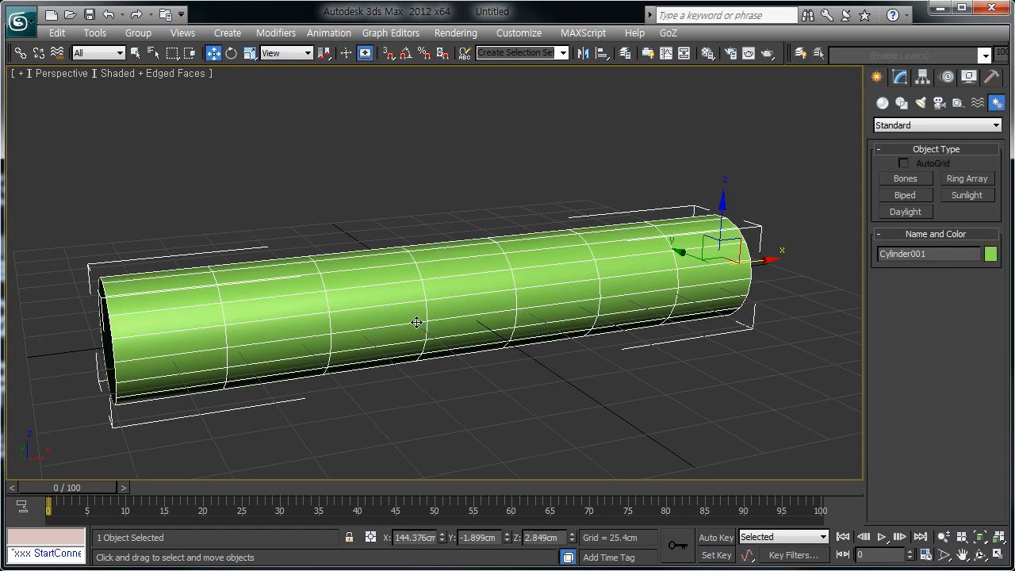
# - Apply a Skin modifier to the cylinder
pyautogui.click(901, 76)
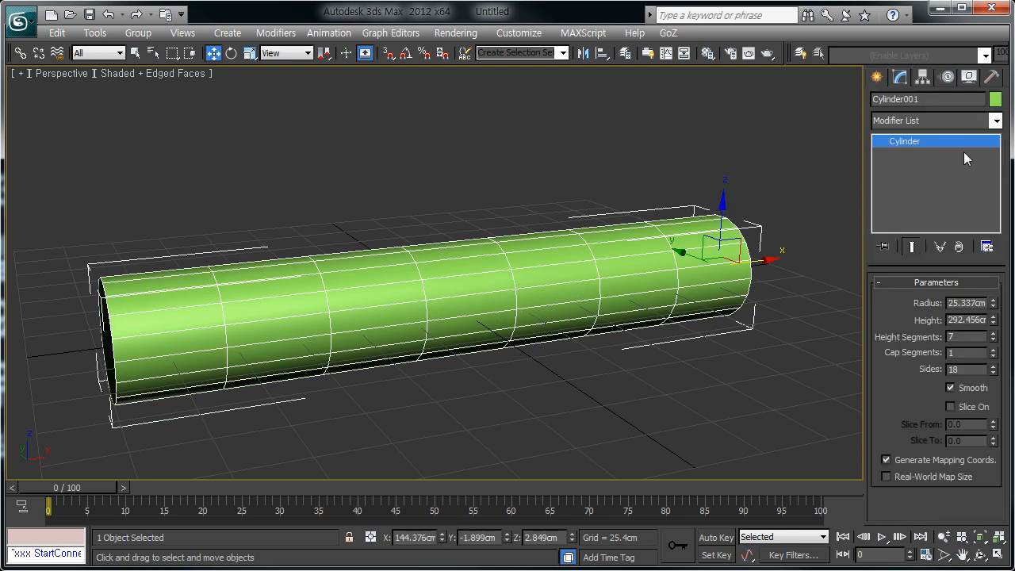
pyautogui.click(994, 119)
pyautogui.scroll(-10, 1003, 353)
pyautogui.scroll(-6, 1003, 353)
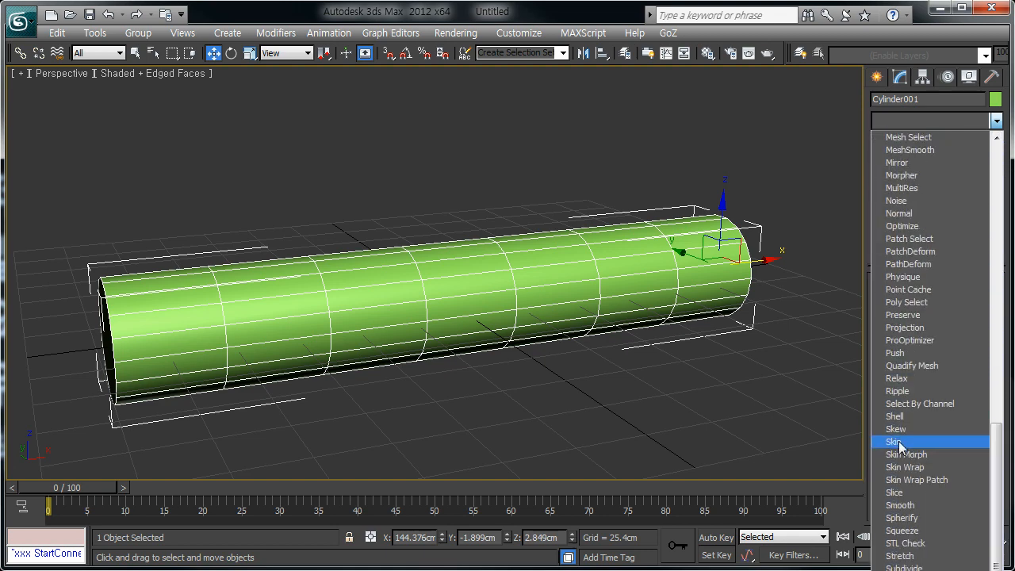
pyautogui.click(898, 442)
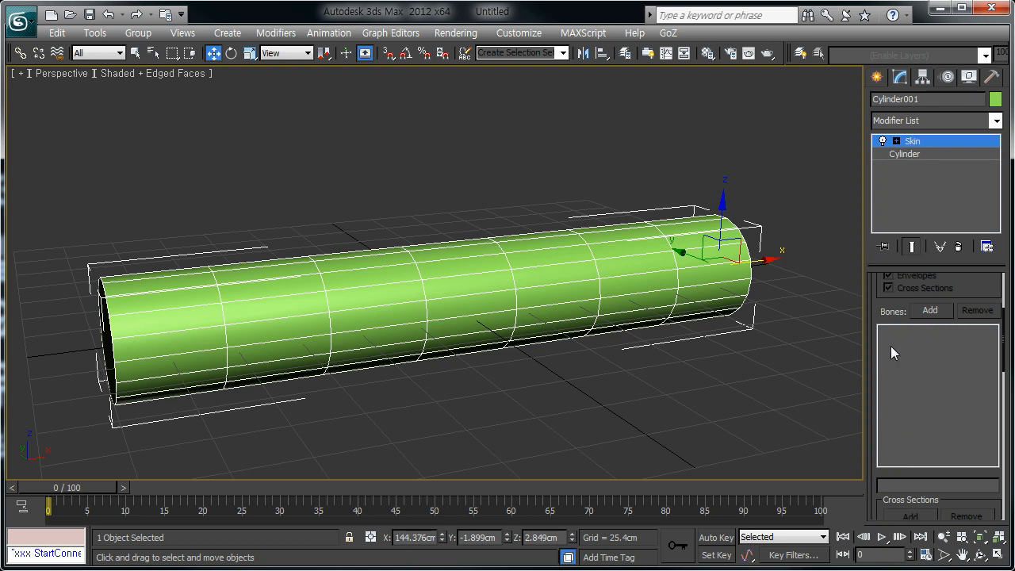
# - Add Bone001 and Bone002 to the Skin modifier's bone list
pyautogui.moveTo(891, 303); pyautogui.dragTo(886, 338)
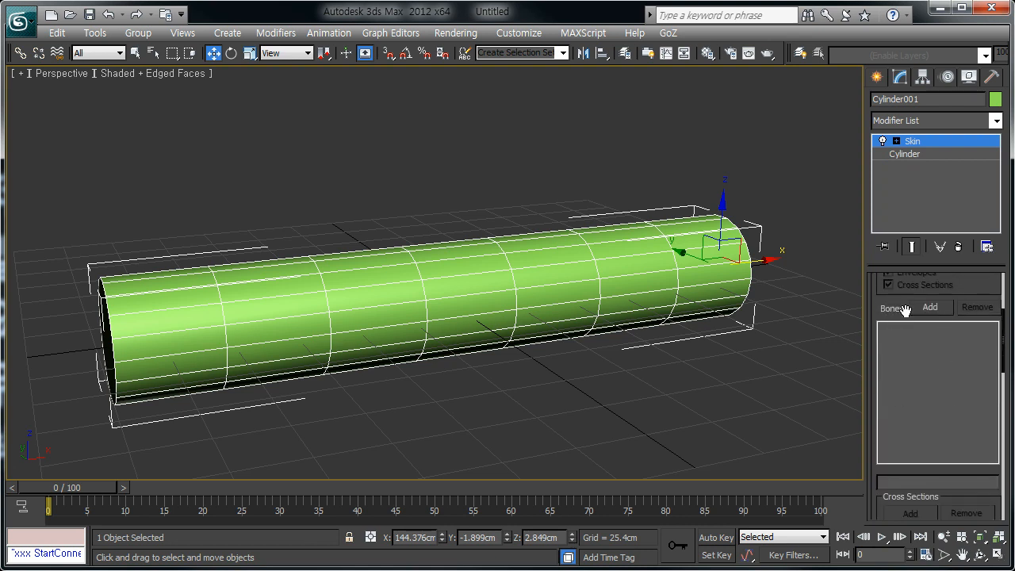
pyautogui.click(931, 307)
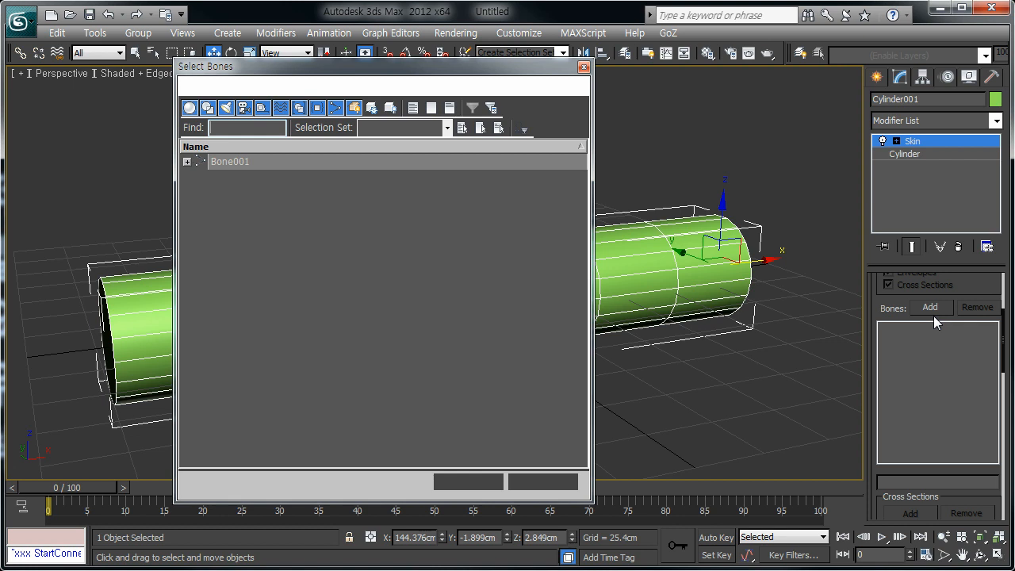
pyautogui.click(188, 162)
pyautogui.keyDown('ctrl'); pyautogui.click(244, 176); pyautogui.keyUp('ctrl')
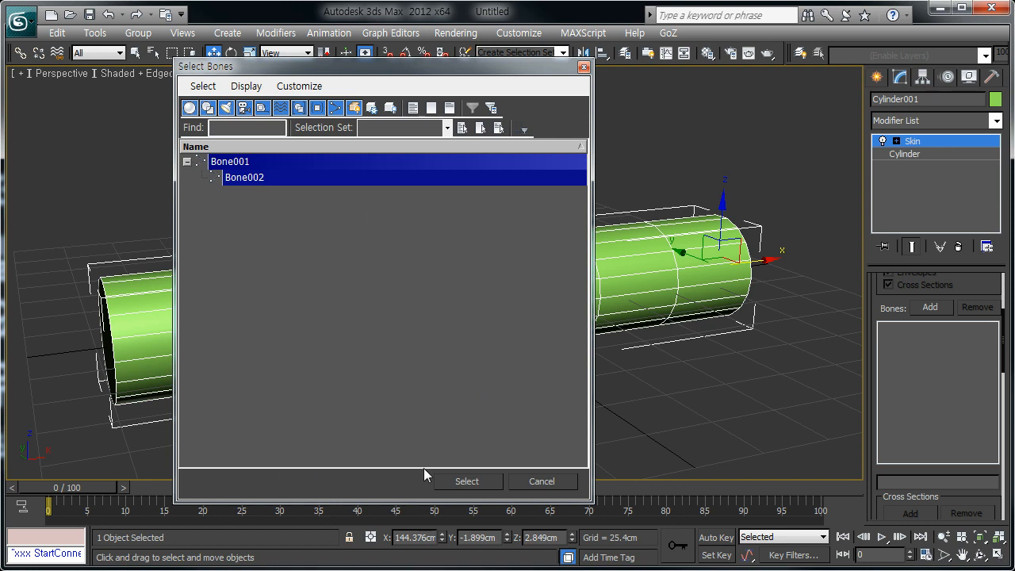
pyautogui.click(468, 481)
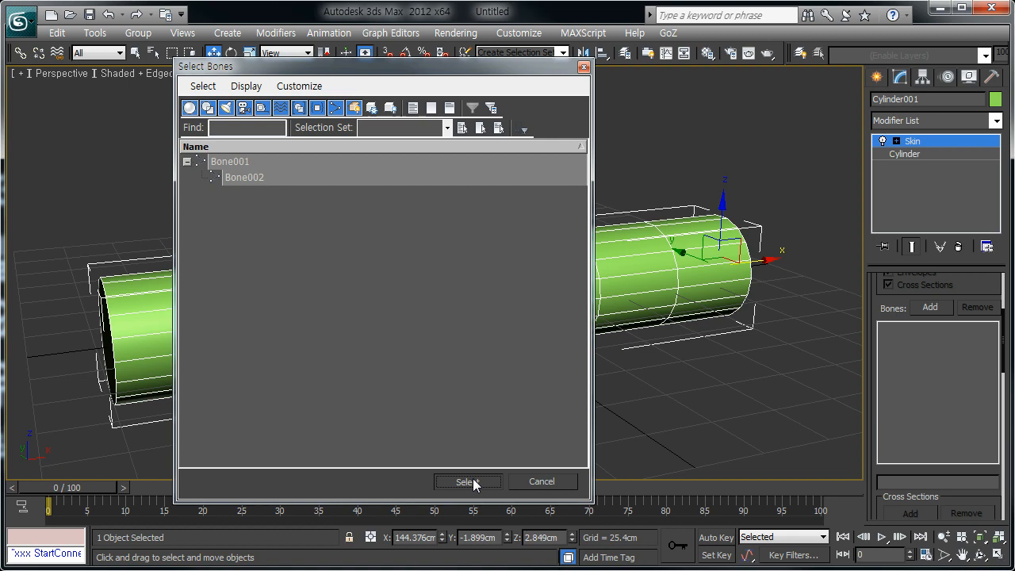
pyautogui.click(461, 485)
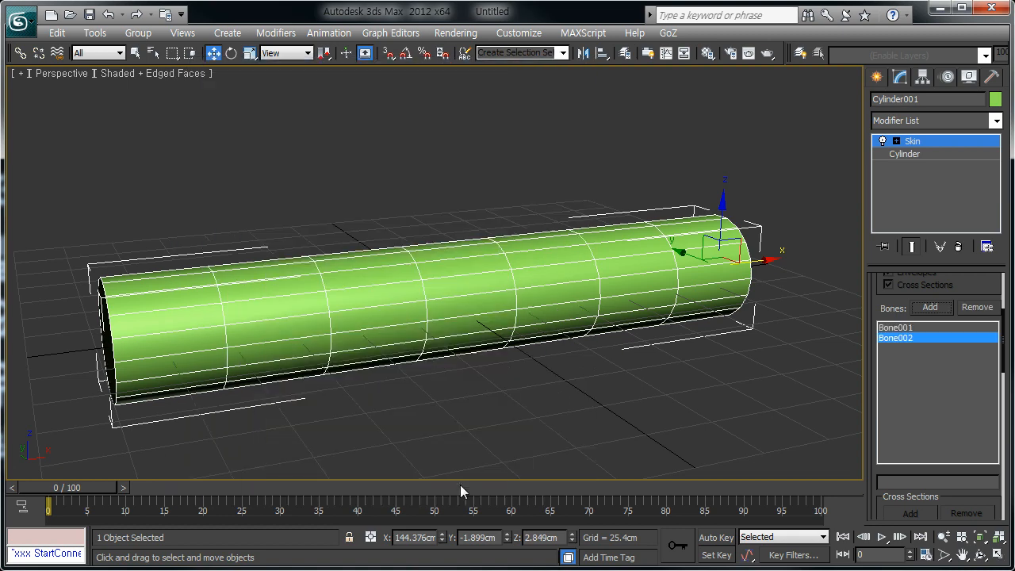
# - Rotate Bone002 about its local Z axis so that the cylinder's left half bends upward at the middle joint
pyautogui.keyDown('alt'); pyautogui.moveTo(458, 433); pyautogui.dragTo(418, 380, button='middle'); pyautogui.keyUp('alt')
pyautogui.press('w')
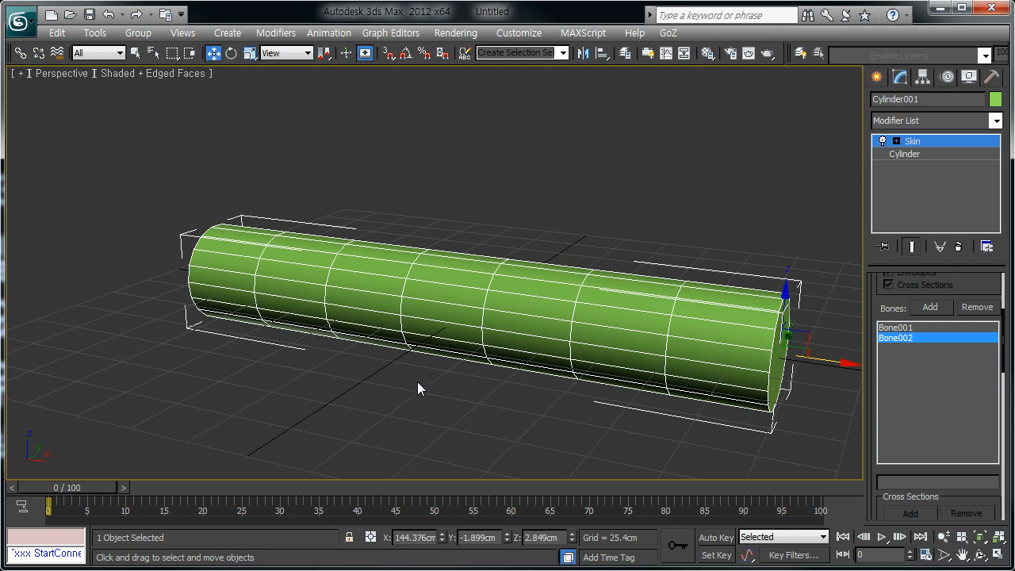
pyautogui.moveTo(418, 381); pyautogui.dragTo(401, 373, button='middle')
pyautogui.press('F3')
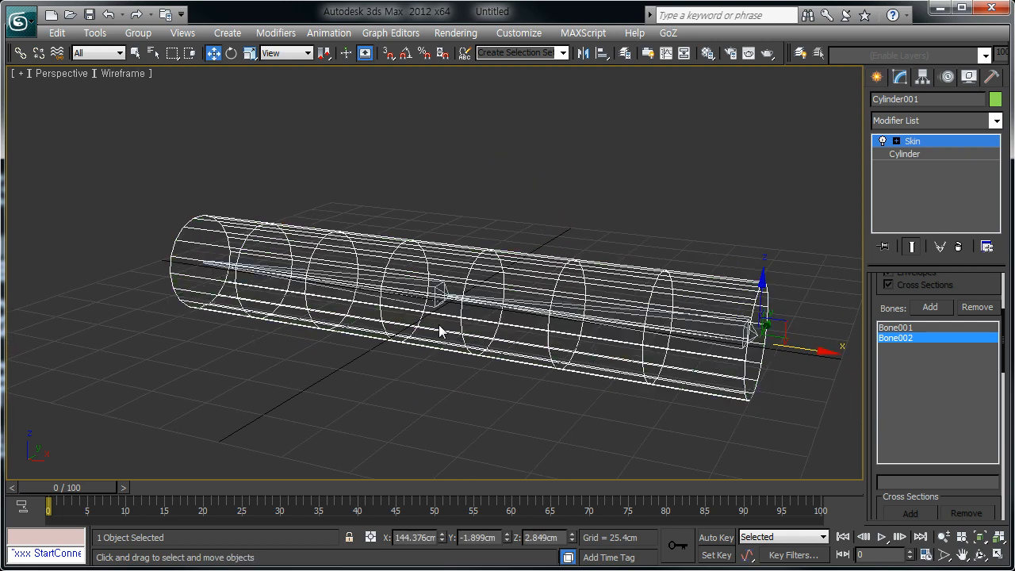
pyautogui.click(434, 303)
pyautogui.press('F3')
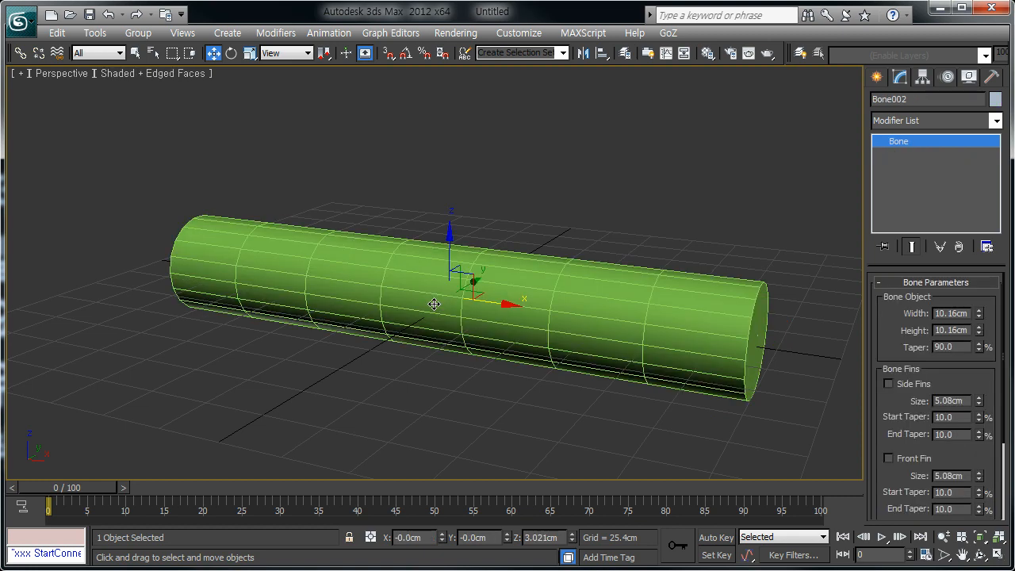
pyautogui.press('e')
pyautogui.click(306, 53)
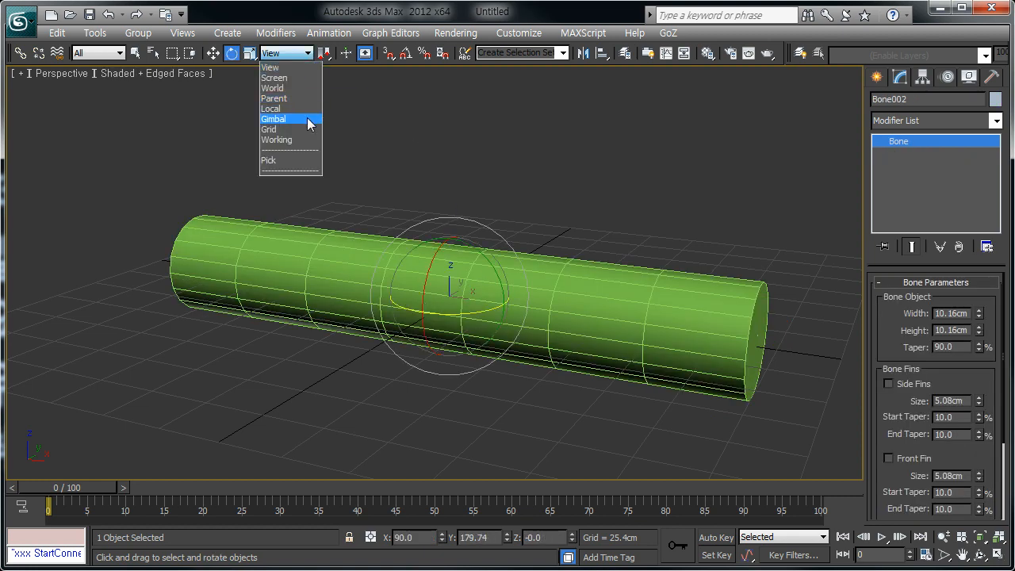
pyautogui.click(317, 124)
pyautogui.moveTo(466, 239); pyautogui.dragTo(555, 324)
pyautogui.moveTo(515, 287); pyautogui.dragTo(475, 308, button='middle')
pyautogui.press('e')
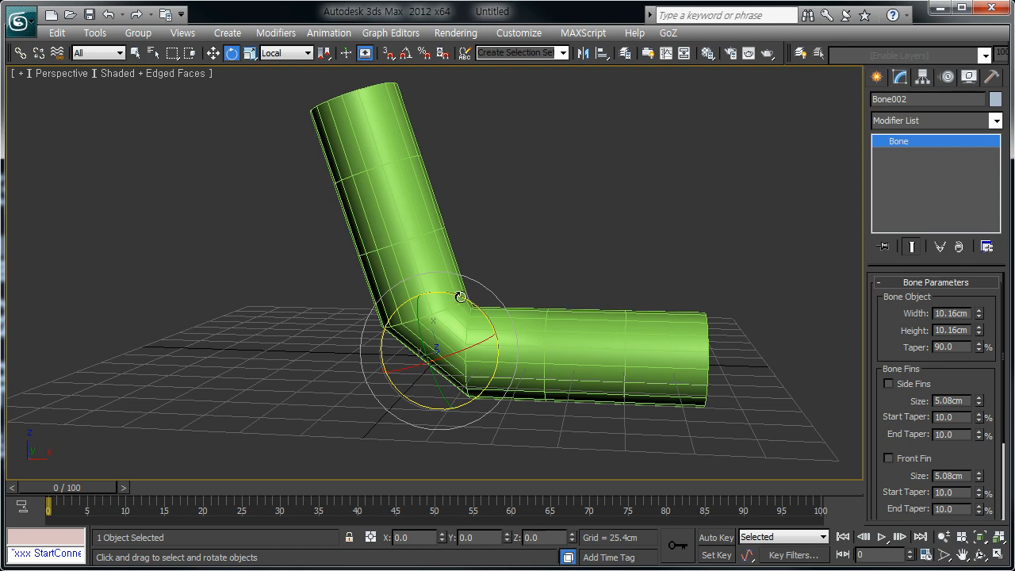
pyautogui.moveTo(460, 296)
pyautogui.mouseDown()
pyautogui.moveTo(330, 301)
pyautogui.moveTo(474, 303)
pyautogui.moveTo(429, 311)
pyautogui.moveTo(447, 311)
pyautogui.mouseUp()
pyautogui.click(503, 264)
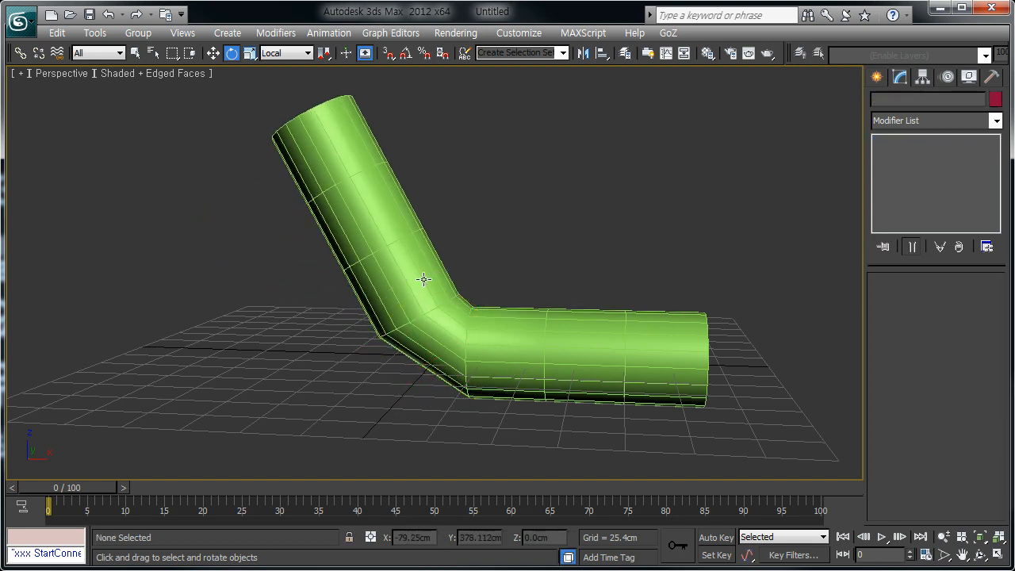
# - Apply a MeshSmooth modifier above Skin on the cylinder and set its iterations to 2
pyautogui.click(422, 281)
pyautogui.click(996, 119)
pyautogui.moveTo(998, 159); pyautogui.dragTo(999, 274)
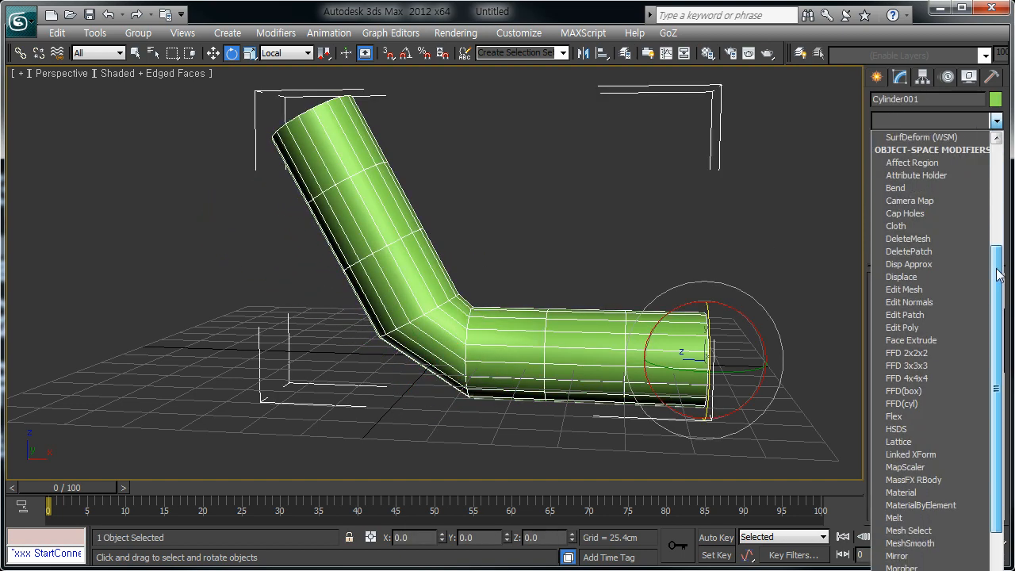
pyautogui.click(910, 543)
pyautogui.click(987, 393)
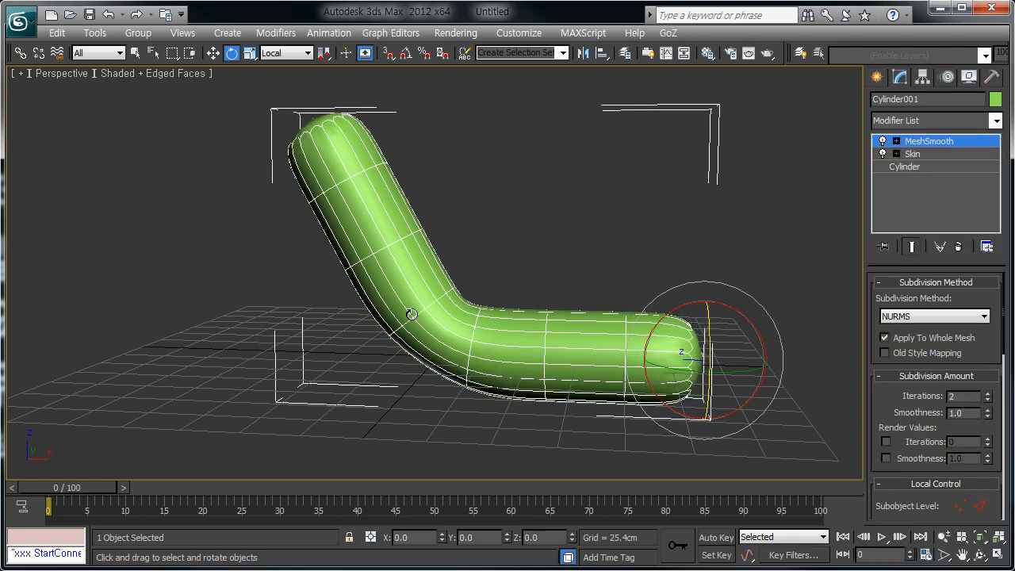
# - Rotate Bone002 further upward around the middle joint to bend the smoothed cylinder more sharply
pyautogui.press('F3')
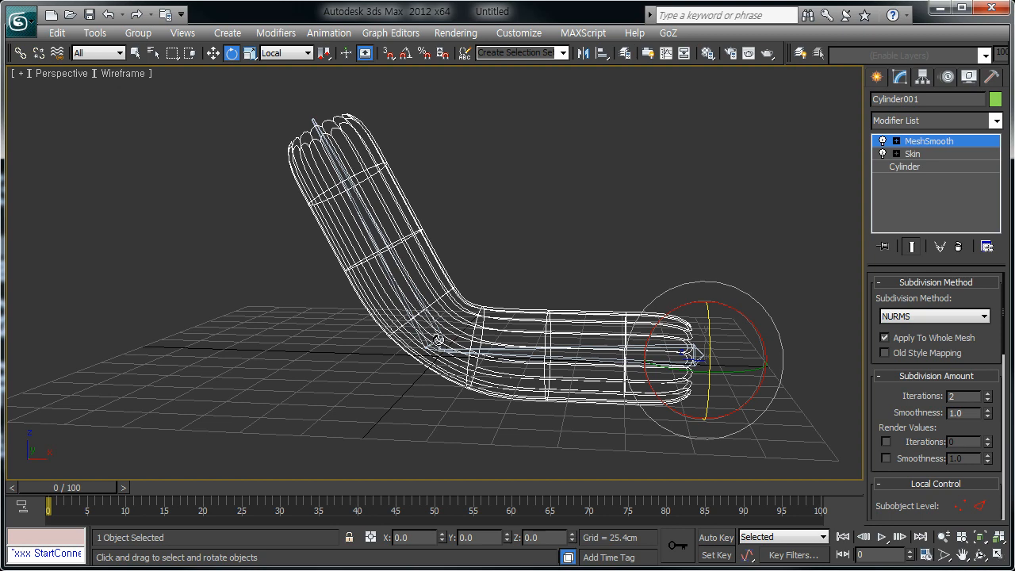
pyautogui.click(436, 341)
pyautogui.press('F3')
pyautogui.moveTo(460, 293); pyautogui.dragTo(455, 262)
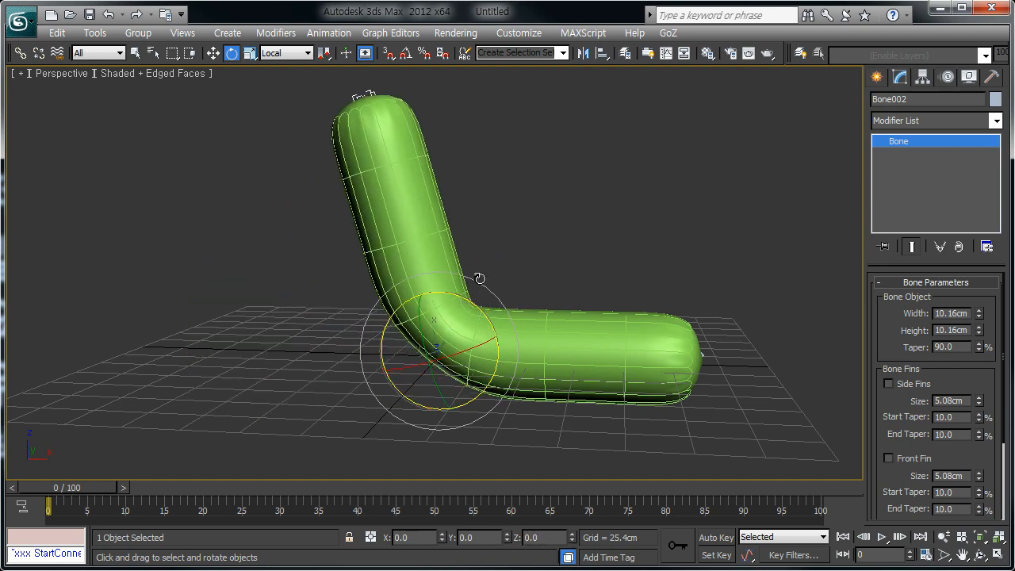
# - Try MeshSmooth beneath Skin in the cylinder's modifier stack and move it back above Skin
pyautogui.click(455, 261)
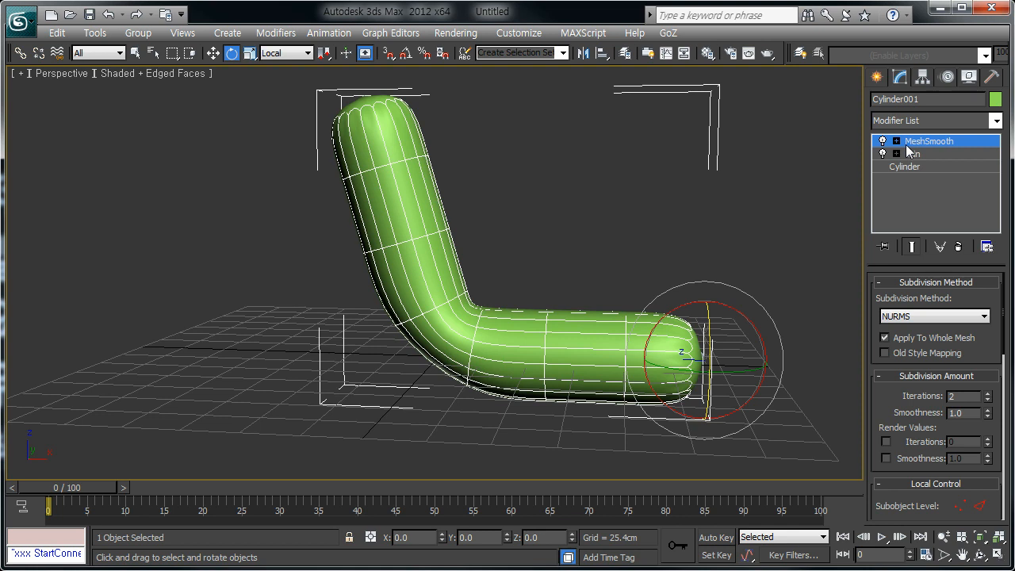
pyautogui.moveTo(923, 143); pyautogui.dragTo(923, 165)
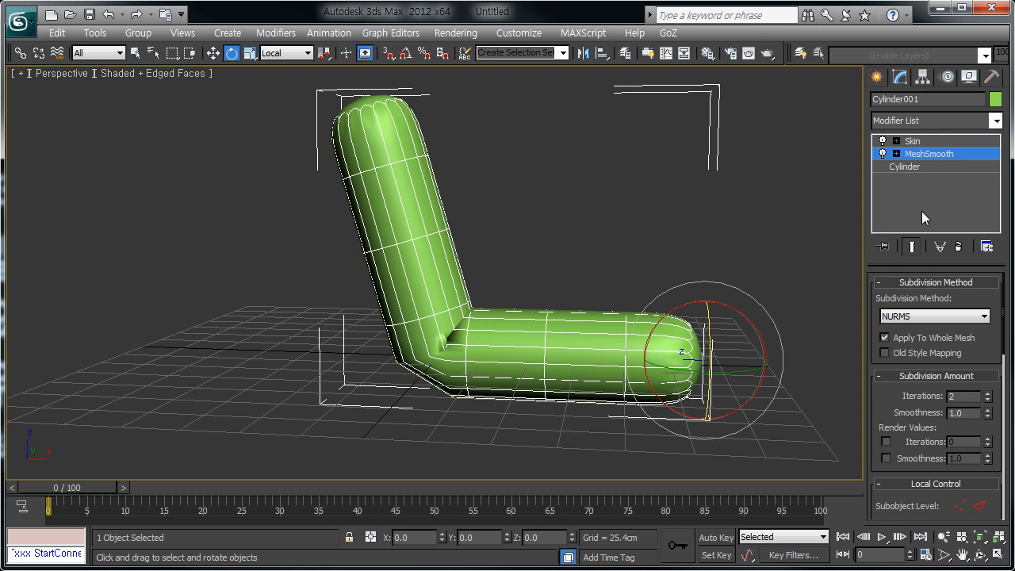
pyautogui.moveTo(925, 158); pyautogui.dragTo(924, 147)
# - Place MeshSmooth back above Skin, and enlarge Bone001's outer envelope at the middle joint in Skin's Envelope sub-object level
pyautogui.click(925, 153)
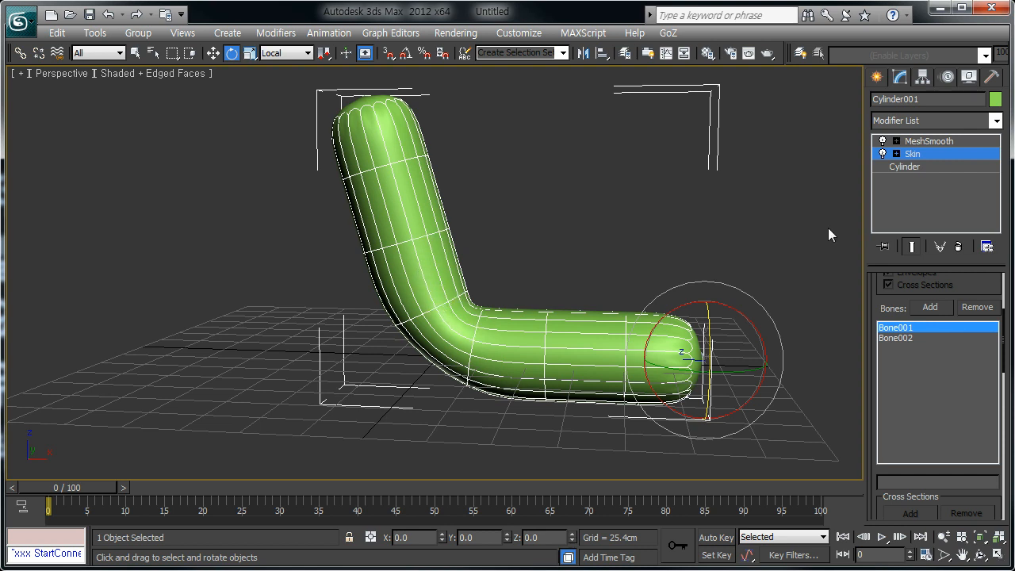
pyautogui.click(895, 154)
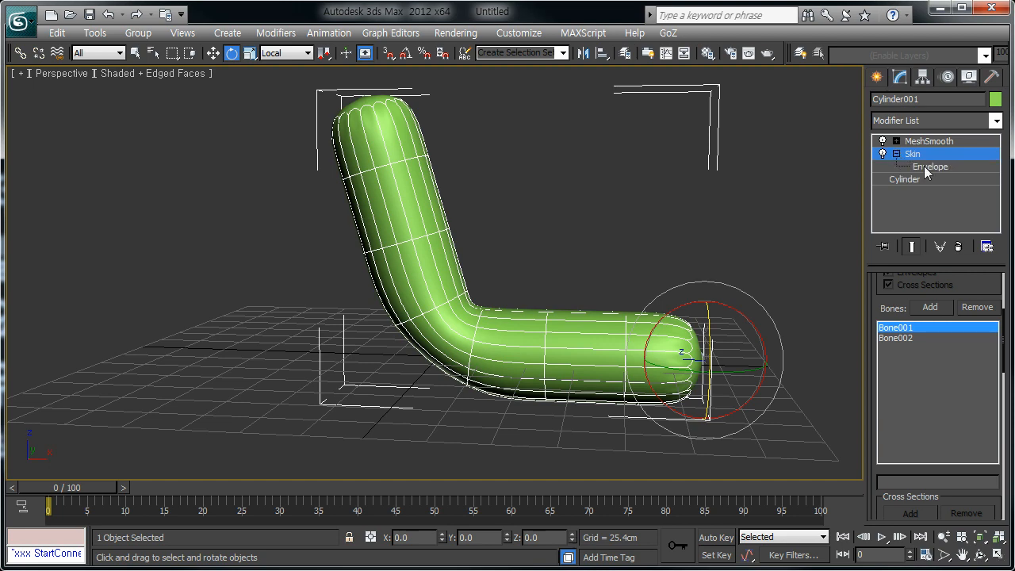
pyautogui.click(926, 169)
pyautogui.scroll(4, 413, 356)
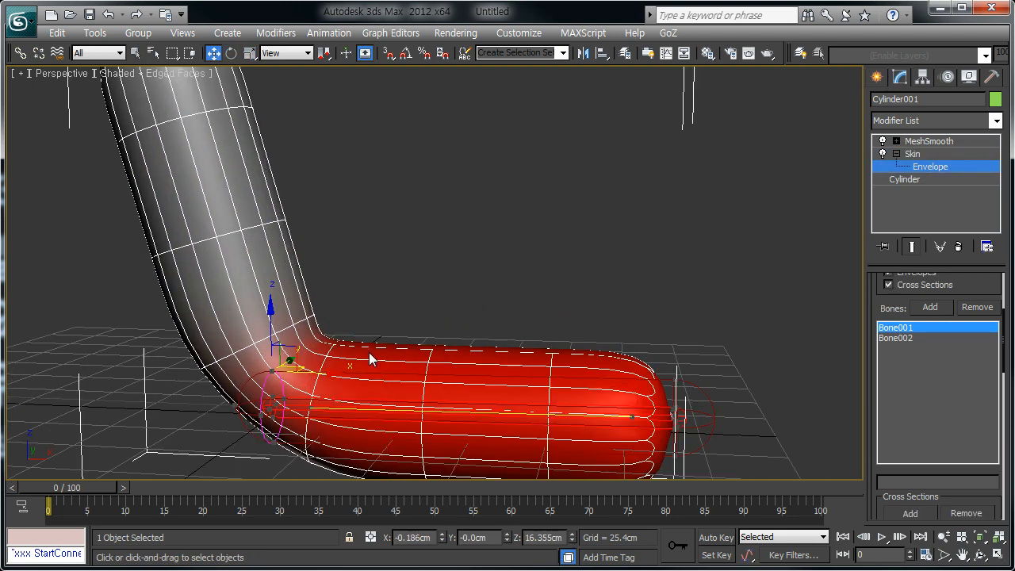
pyautogui.scroll(4, 429, 317)
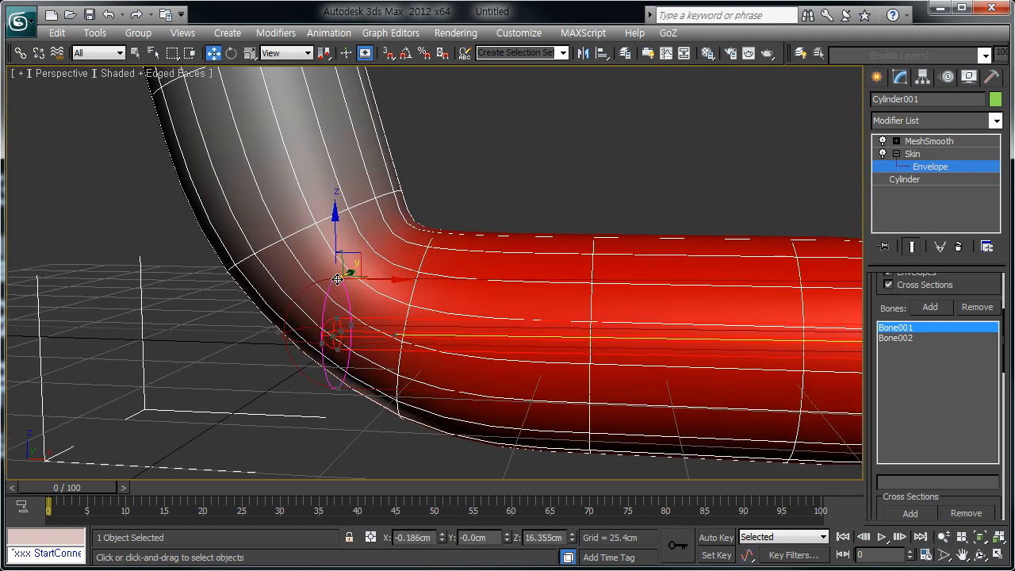
pyautogui.moveTo(337, 279); pyautogui.dragTo(337, 163)
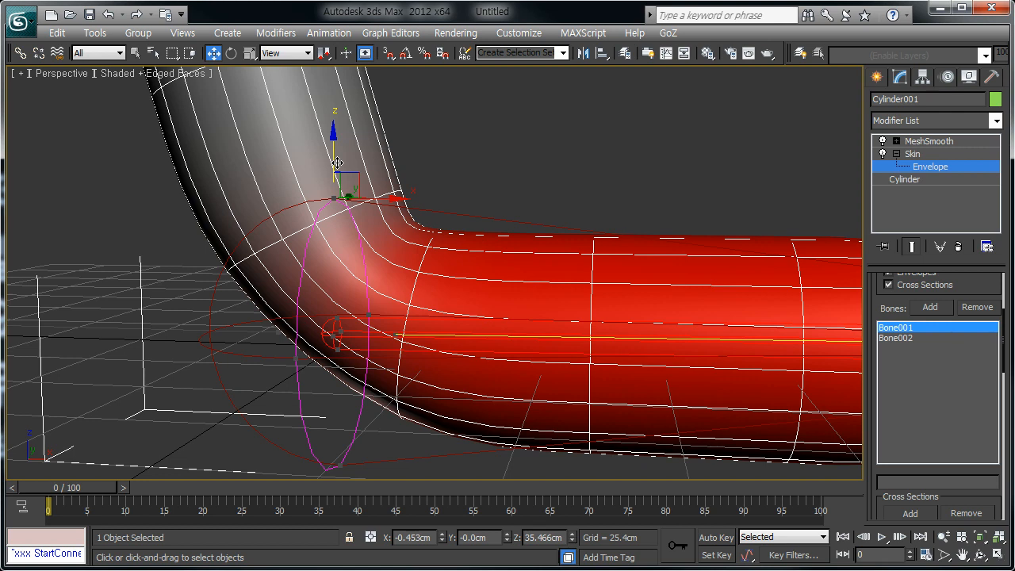
# - Try MeshSmooth beneath Skin with its iterations set to 3, and return it to the top of the cylinder's stack
pyautogui.click(897, 155)
pyautogui.click(934, 142)
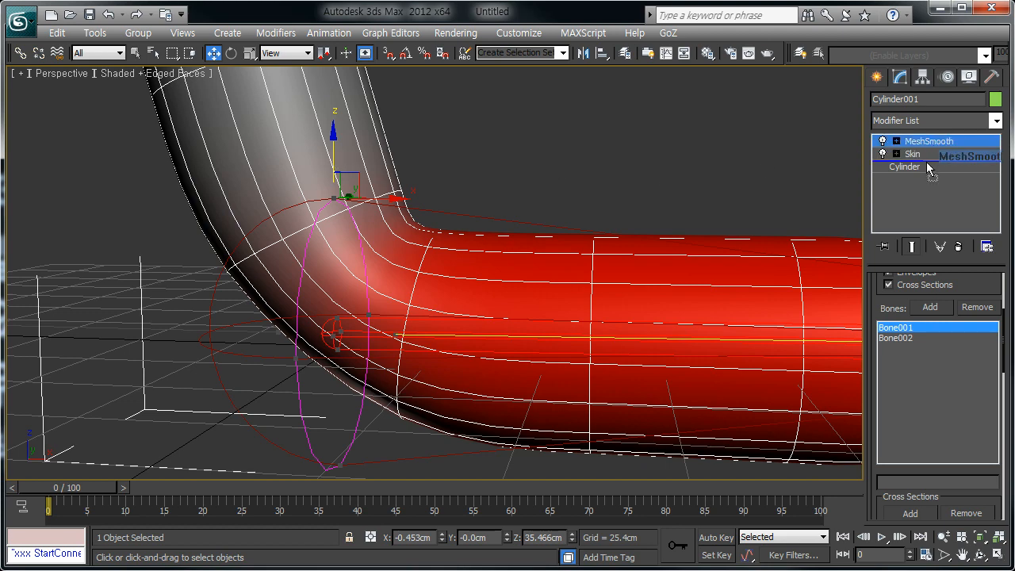
pyautogui.click(928, 167)
pyautogui.moveTo(927, 162); pyautogui.dragTo(926, 163)
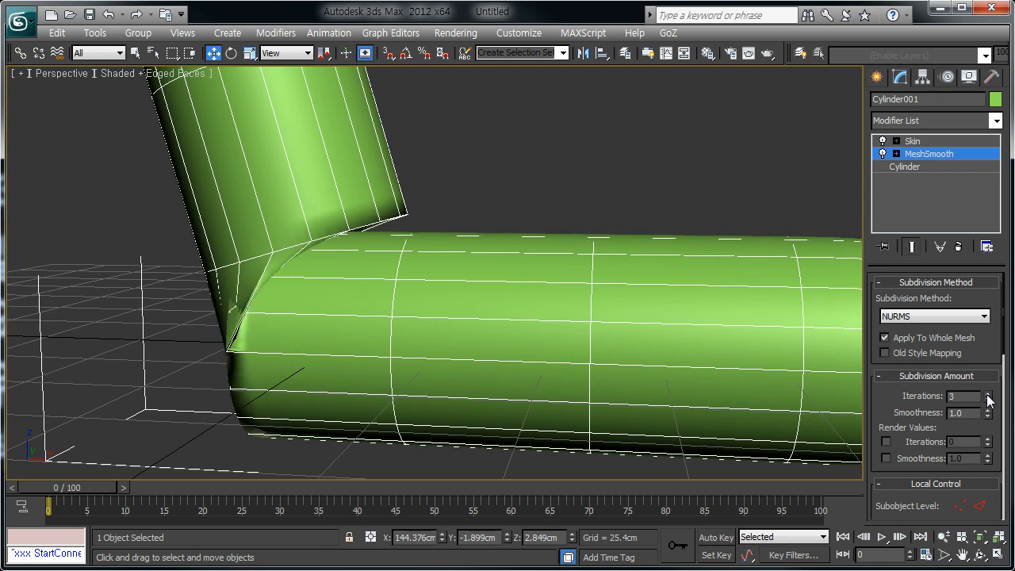
pyautogui.click(927, 142)
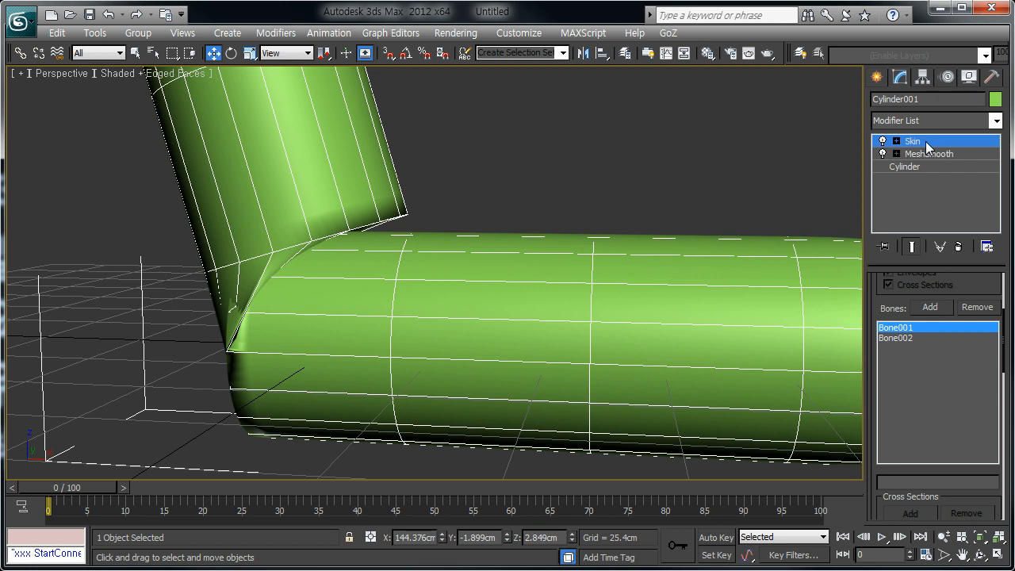
pyautogui.click(936, 157)
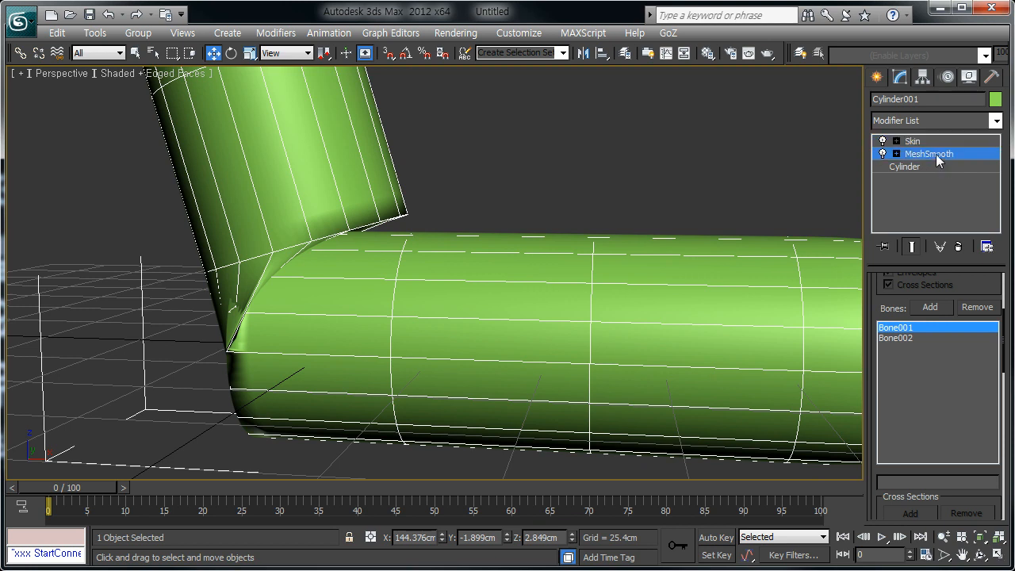
pyautogui.moveTo(936, 153); pyautogui.dragTo(941, 139)
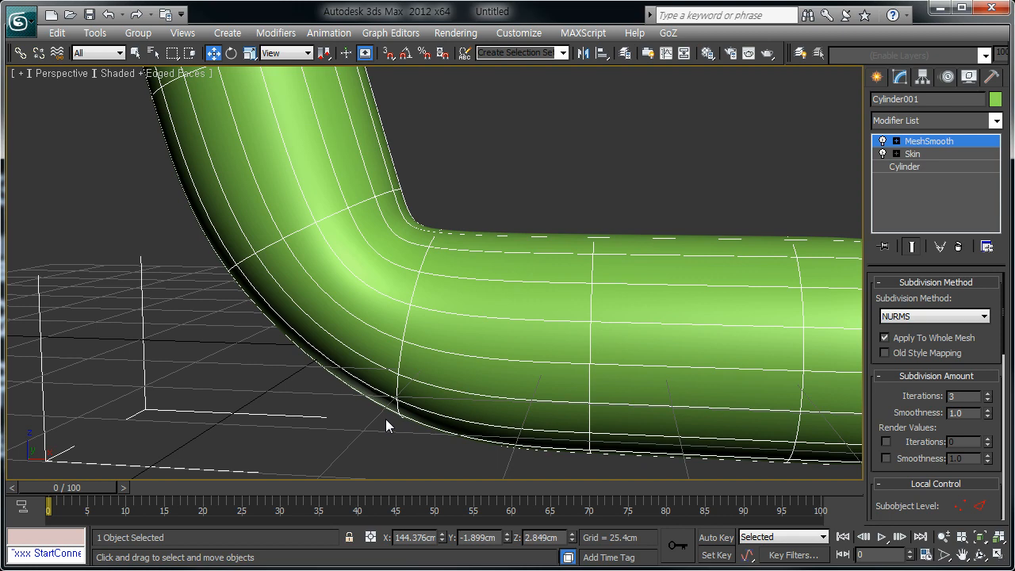
pyautogui.moveTo(414, 387); pyautogui.dragTo(420, 356, button='middle')
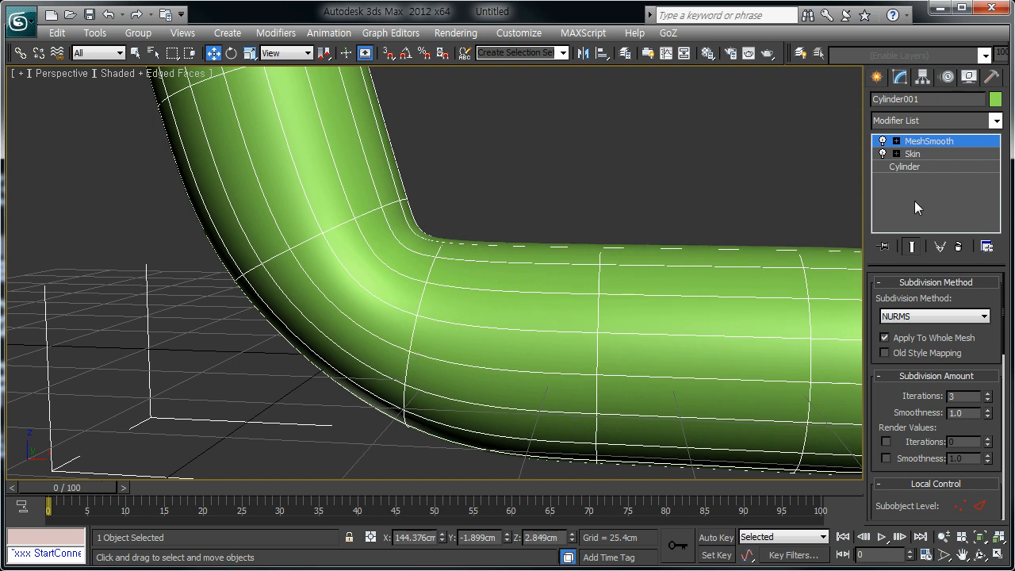
# - Turn off MeshSmooth on the cylinder while keeping Skin as the active modifier
pyautogui.click(916, 154)
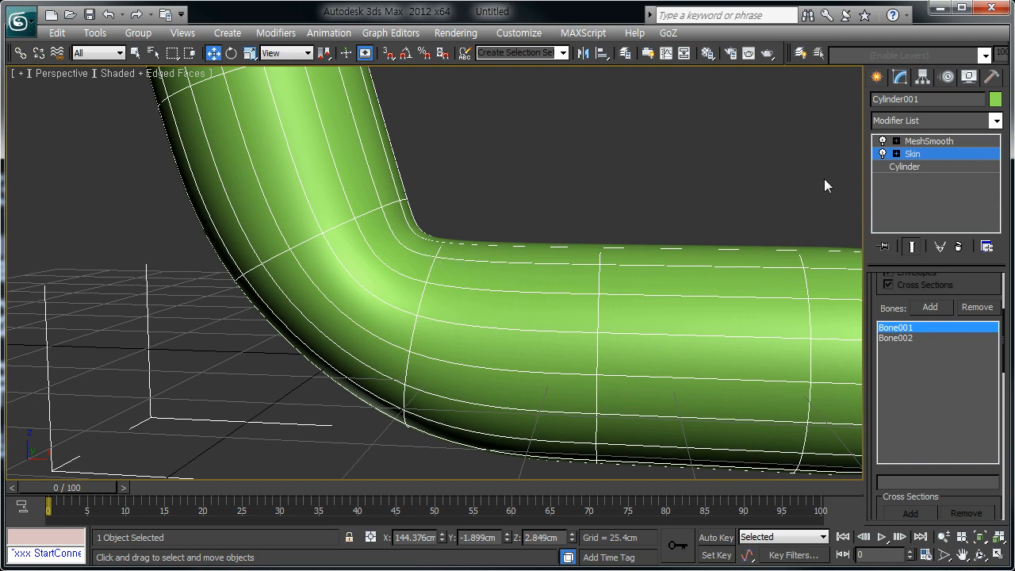
pyautogui.click(883, 142)
pyautogui.keyDown('alt'); pyautogui.moveTo(390, 344); pyautogui.dragTo(418, 317, button='middle'); pyautogui.keyUp('alt')
pyautogui.scroll(-4, 421, 340)
pyautogui.press('w')
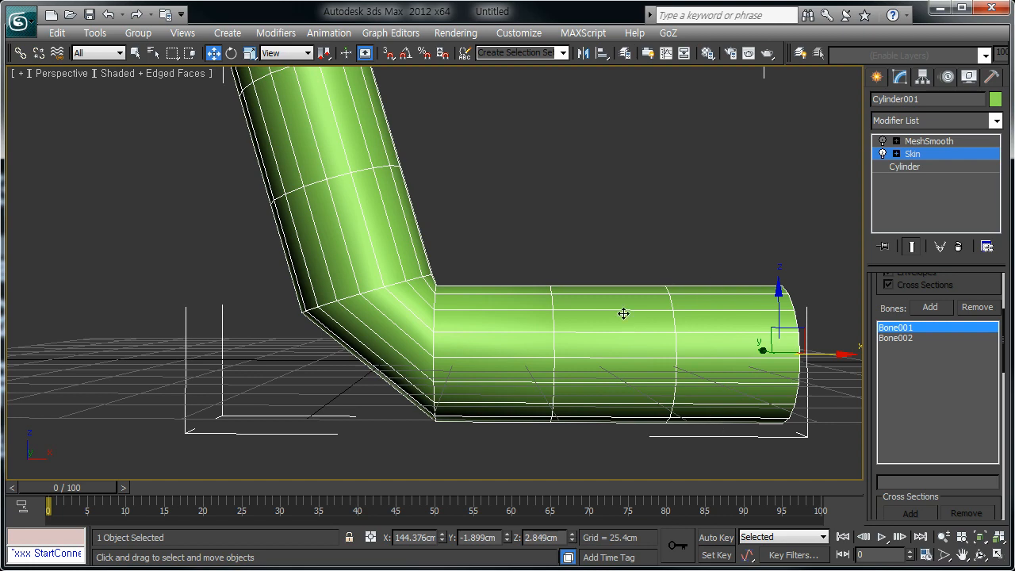
# - Select Bone002 and rotate it down and back up about its local Z axis to test the unsmoothed bend
pyautogui.press('F3')
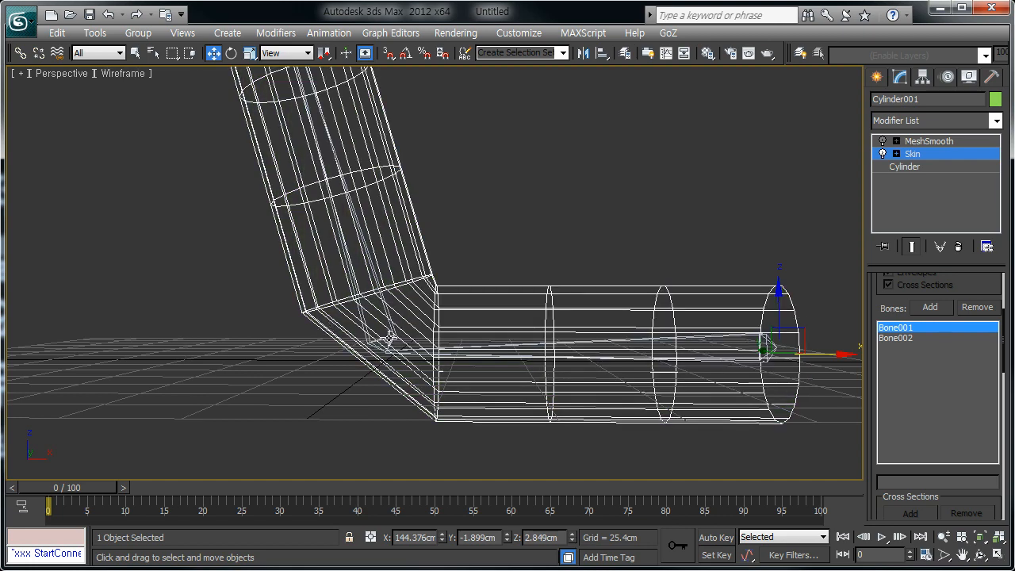
pyautogui.click(391, 338)
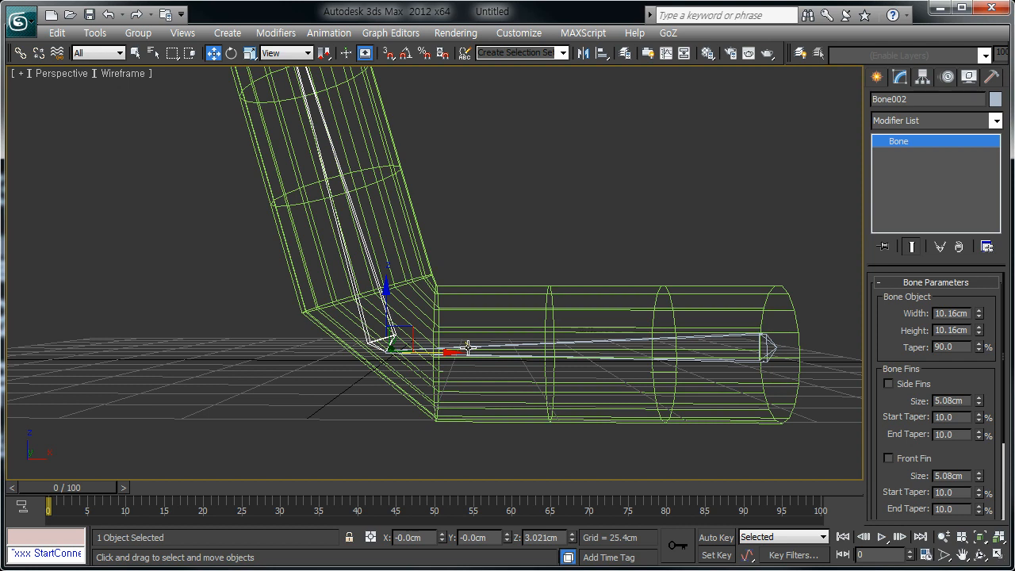
pyautogui.press('F3')
pyautogui.press('F4')
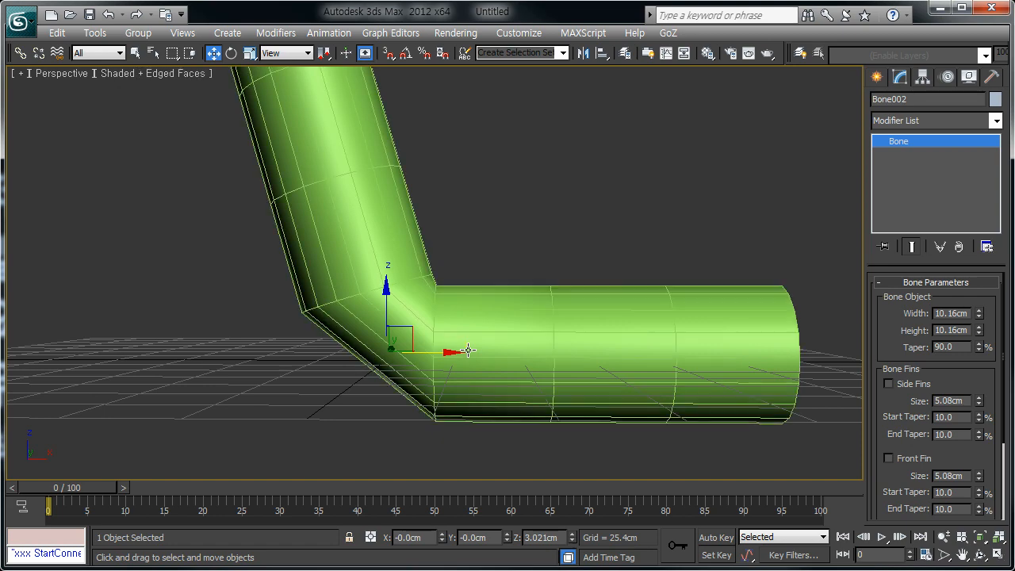
pyautogui.press('e')
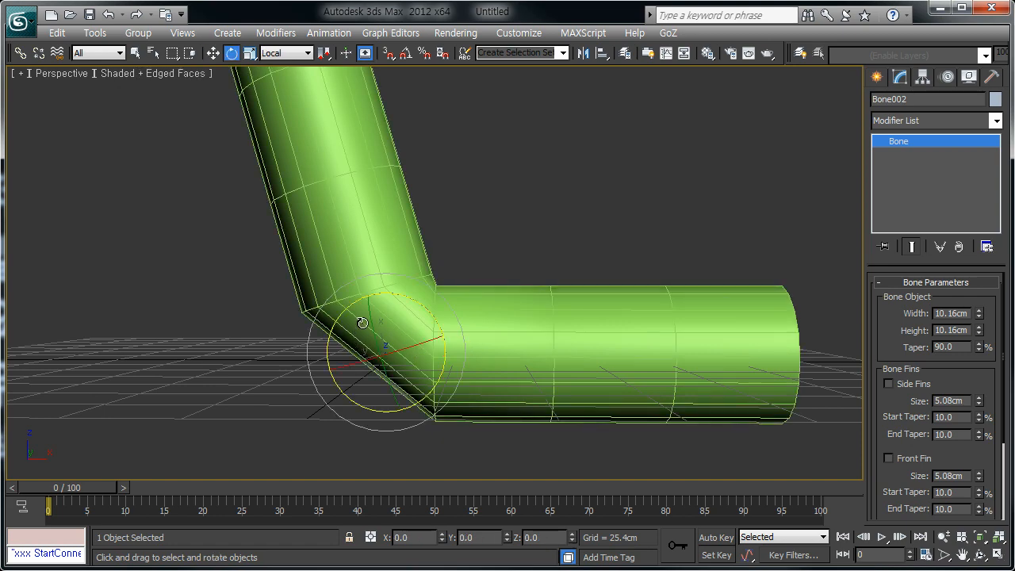
pyautogui.moveTo(397, 294); pyautogui.dragTo(357, 325)
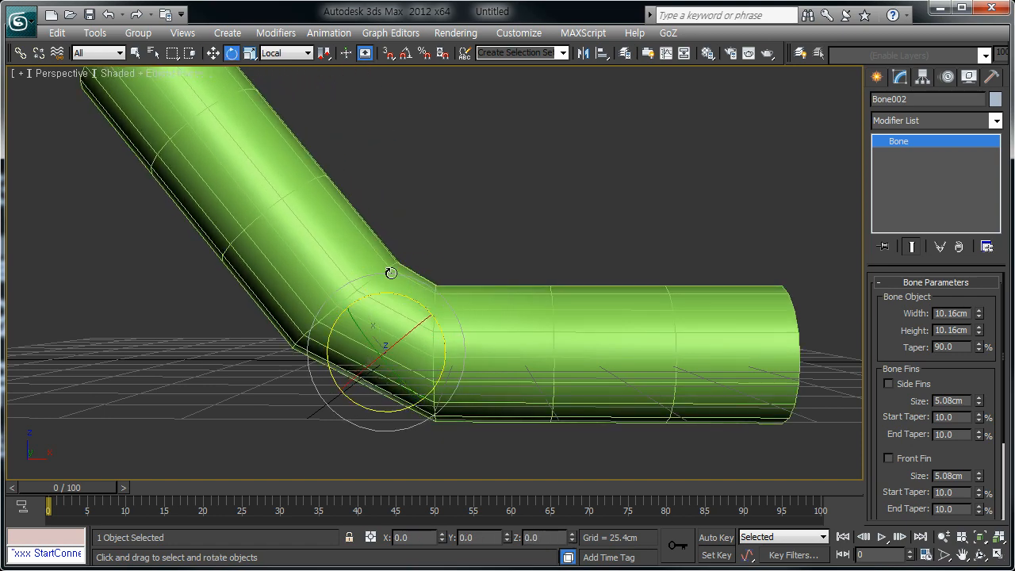
pyautogui.moveTo(391, 290); pyautogui.dragTo(431, 304)
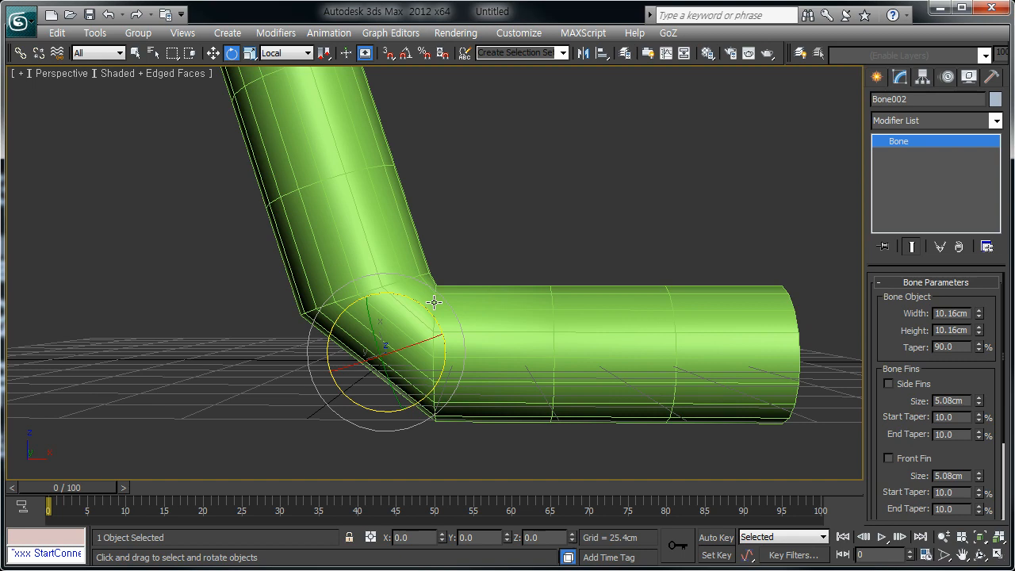
pyautogui.moveTo(404, 296)
pyautogui.mouseDown()
pyautogui.moveTo(358, 307)
pyautogui.moveTo(404, 300)
pyautogui.mouseUp()
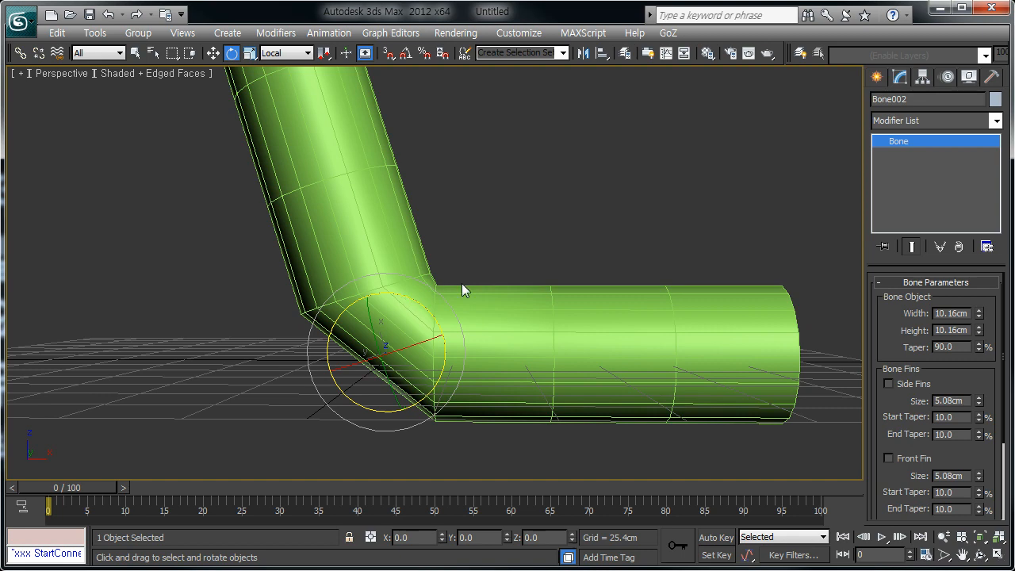
# - Create a standing Biped beside the bent cylinder in the Front viewport
pyautogui.press('z')
pyautogui.hotkey('alt', 'w')
pyautogui.moveTo(644, 240); pyautogui.dragTo(542, 265, button='middle')
pyautogui.scroll(-7, 542, 265)
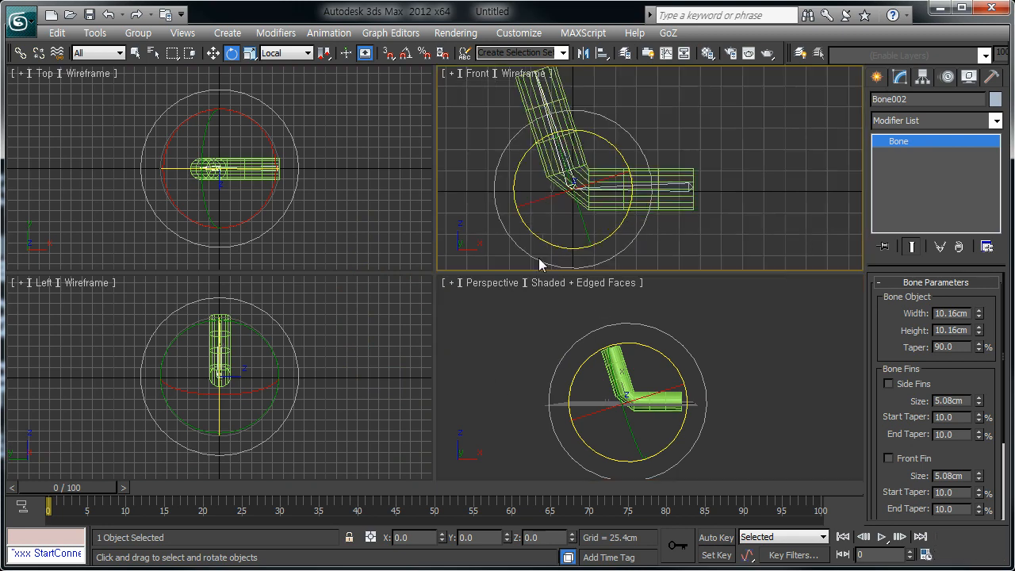
pyautogui.moveTo(626, 230); pyautogui.dragTo(601, 237, button='middle')
pyautogui.scroll(3, 600, 237)
pyautogui.click(878, 77)
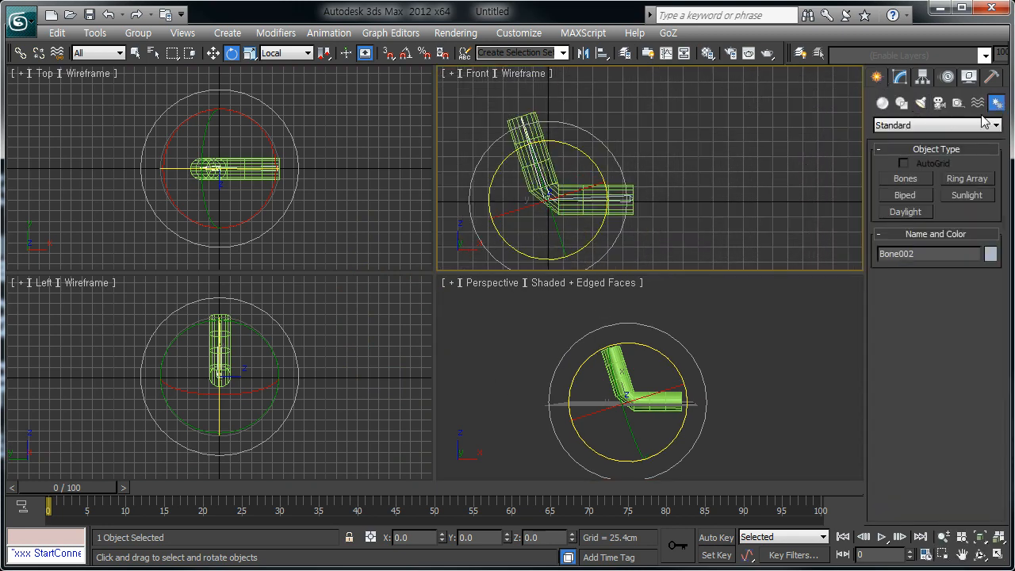
pyautogui.click(906, 195)
pyautogui.moveTo(726, 143); pyautogui.dragTo(727, 75)
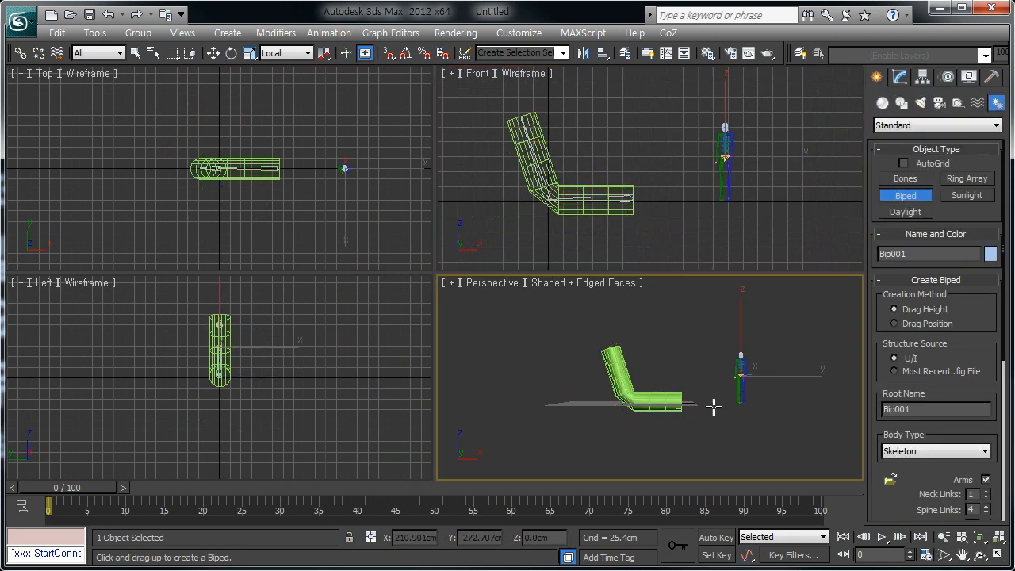
pyautogui.rightClick(695, 410)
# - Examine the biped's right clavicle, right upper arm and uppermost spine link, and compare with the cylinder's bent joint
pyautogui.hotkey('alt', 'w')
pyautogui.press('z')
pyautogui.hotkey('alt', 'z')
pyautogui.moveTo(458, 369); pyautogui.dragTo(471, 475)
pyautogui.moveTo(441, 308); pyautogui.dragTo(449, 457, button='middle')
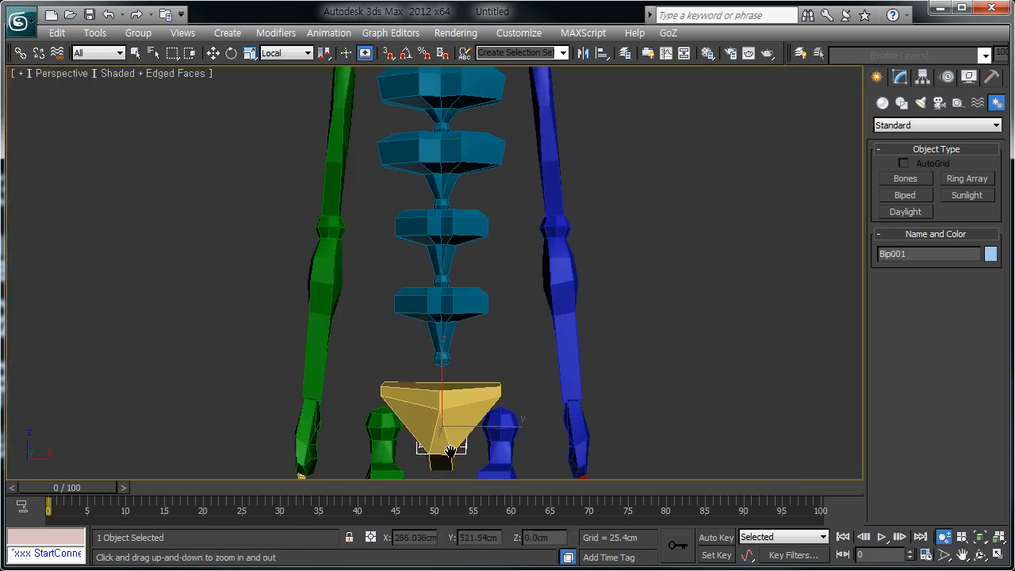
pyautogui.moveTo(427, 187); pyautogui.dragTo(440, 346, button='middle')
pyautogui.moveTo(439, 346); pyautogui.dragTo(431, 302)
pyautogui.press('e')
pyautogui.click(380, 173)
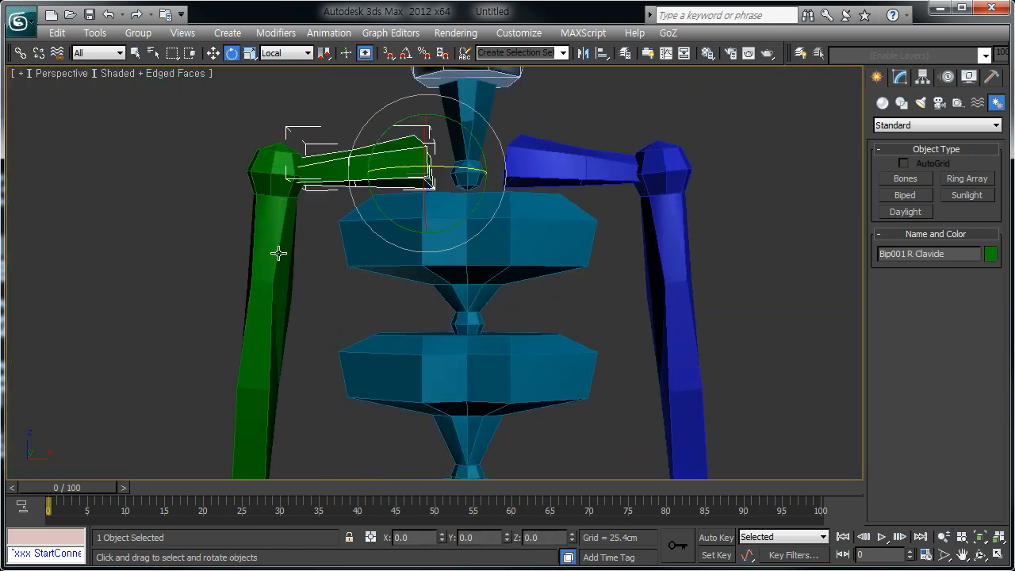
pyautogui.click(277, 249)
pyautogui.click(366, 244)
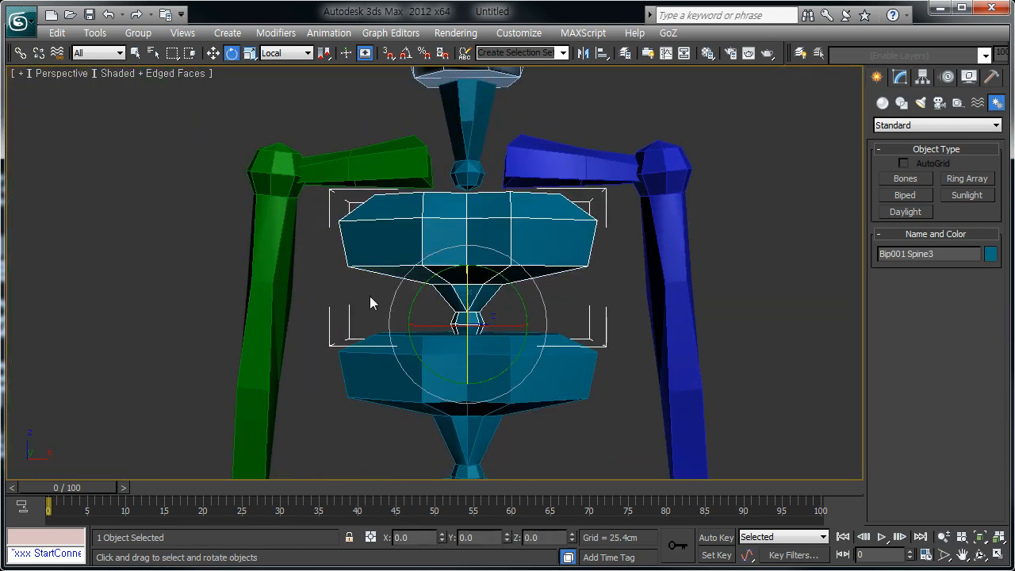
pyautogui.click(351, 172)
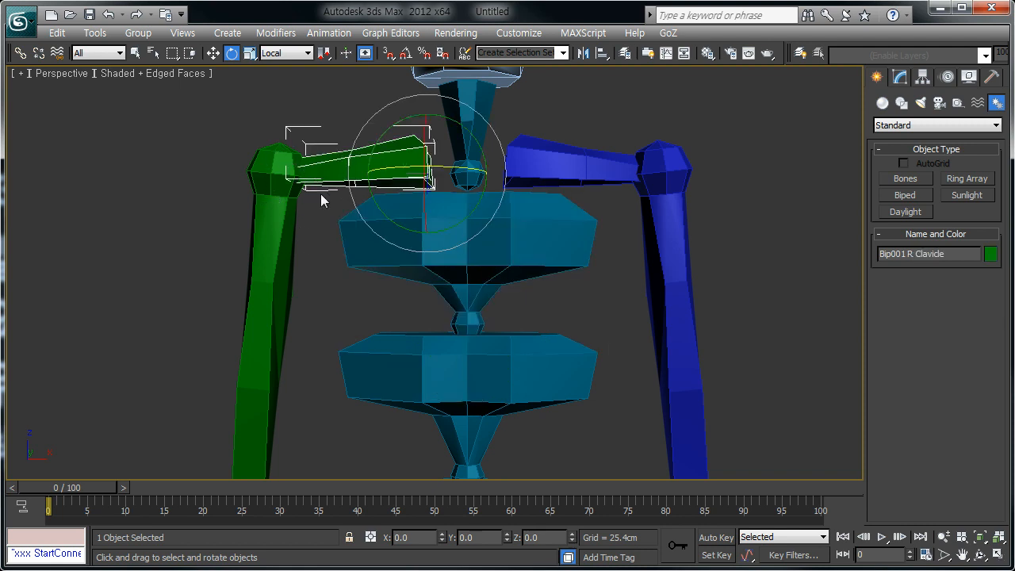
pyautogui.click(387, 240)
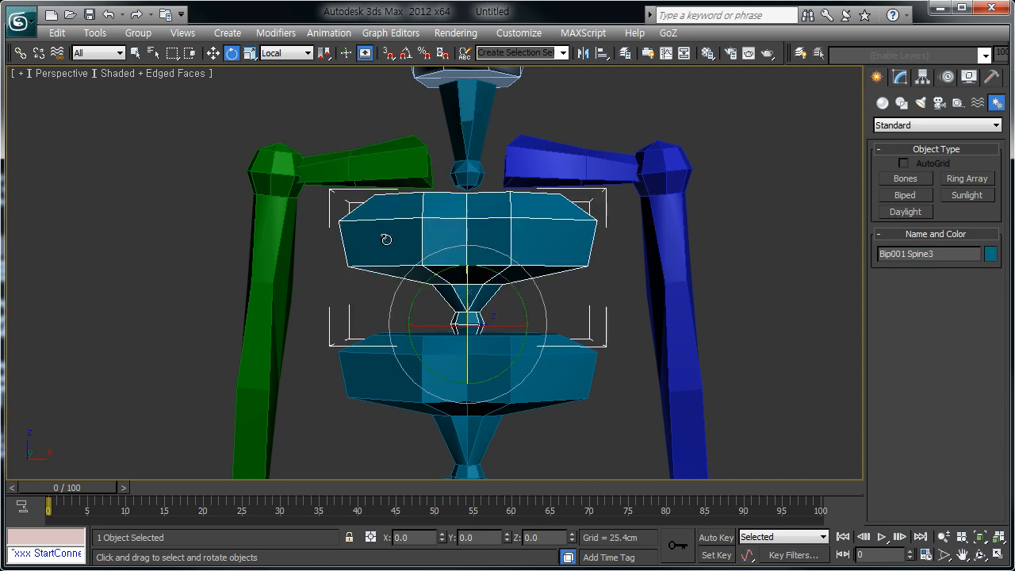
pyautogui.click(361, 167)
pyautogui.click(265, 225)
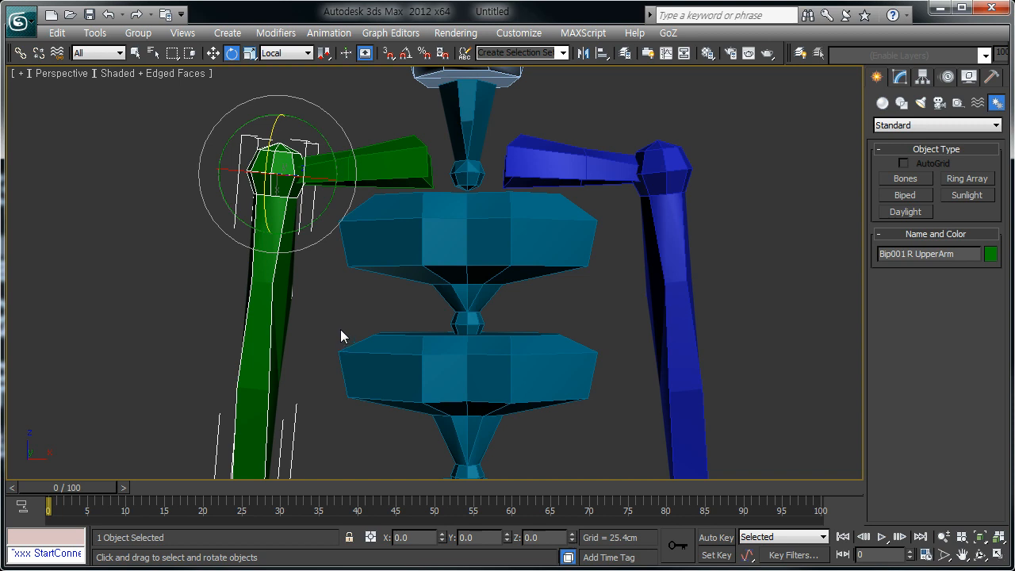
pyautogui.scroll(-6, 341, 329)
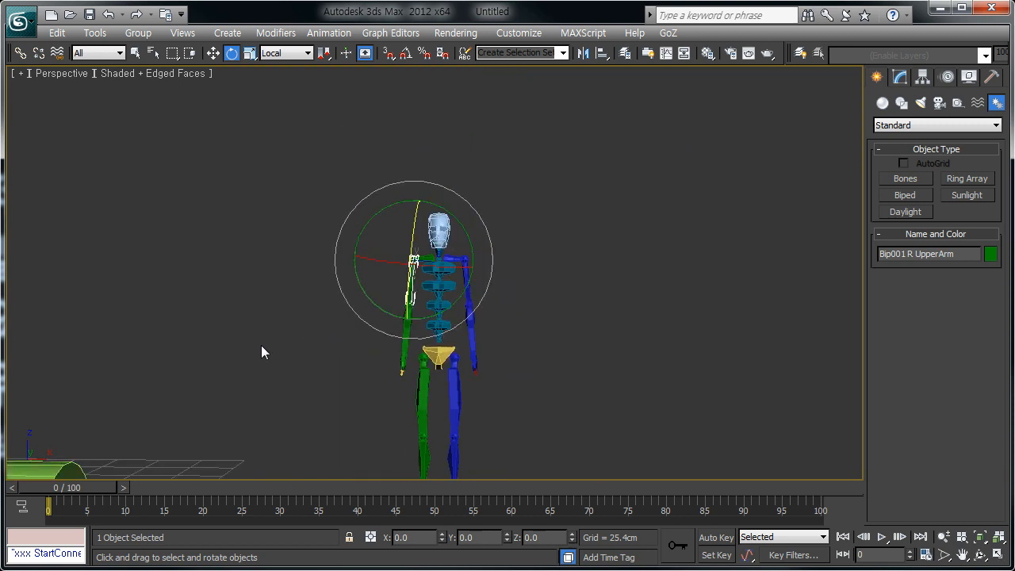
pyautogui.moveTo(261, 351); pyautogui.dragTo(431, 275, button='middle')
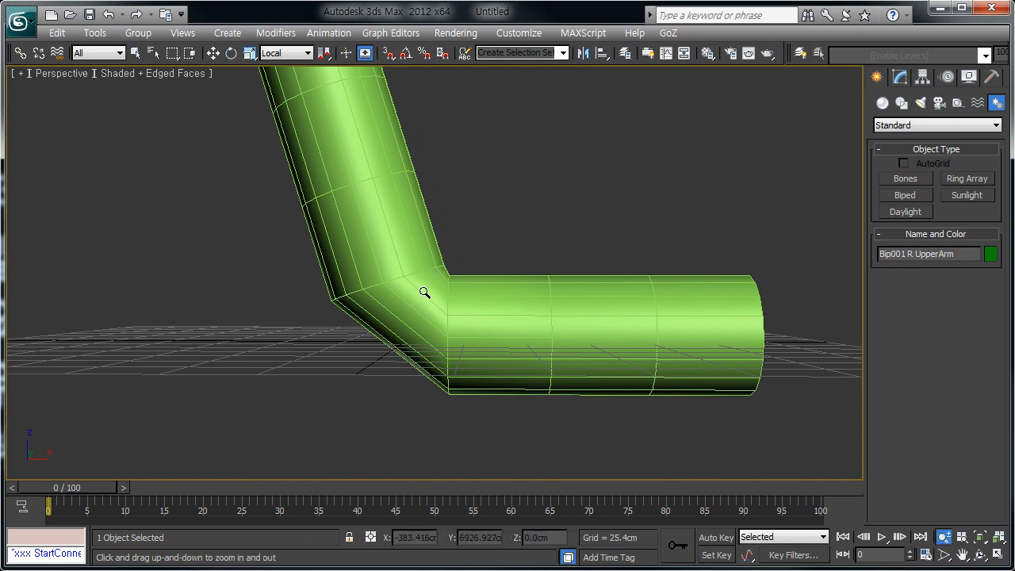
pyautogui.scroll(4, 428, 278)
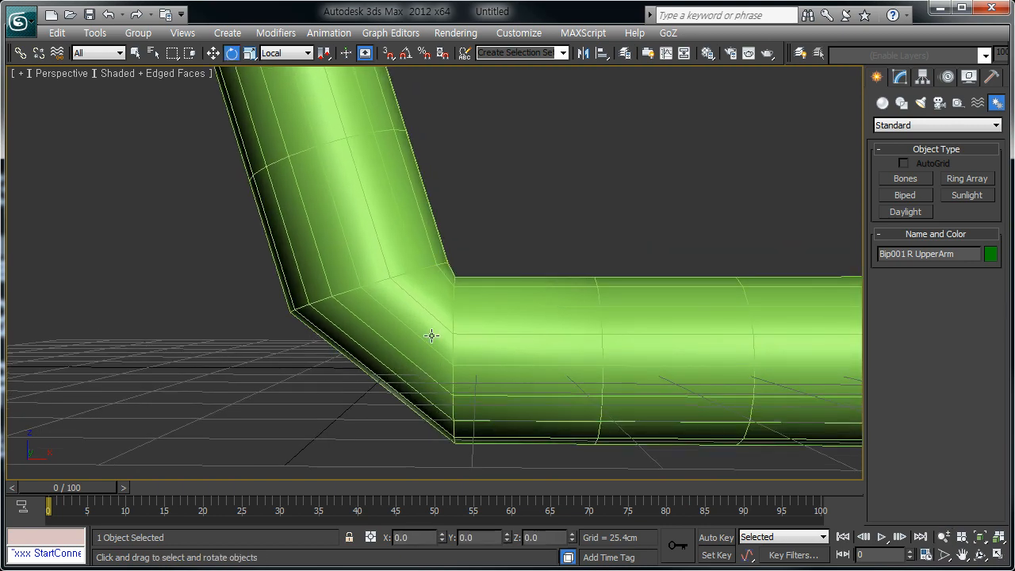
pyautogui.moveTo(431, 336); pyautogui.dragTo(424, 324, button='middle')
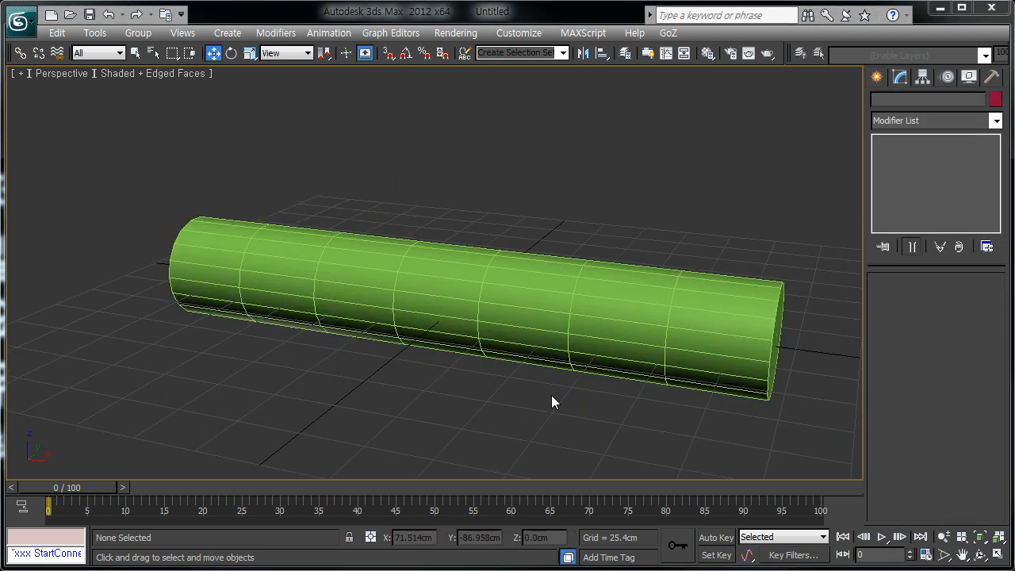
# - Select the cylinder and turn on envelope editing in its Skin modifier
pyautogui.click(619, 364)
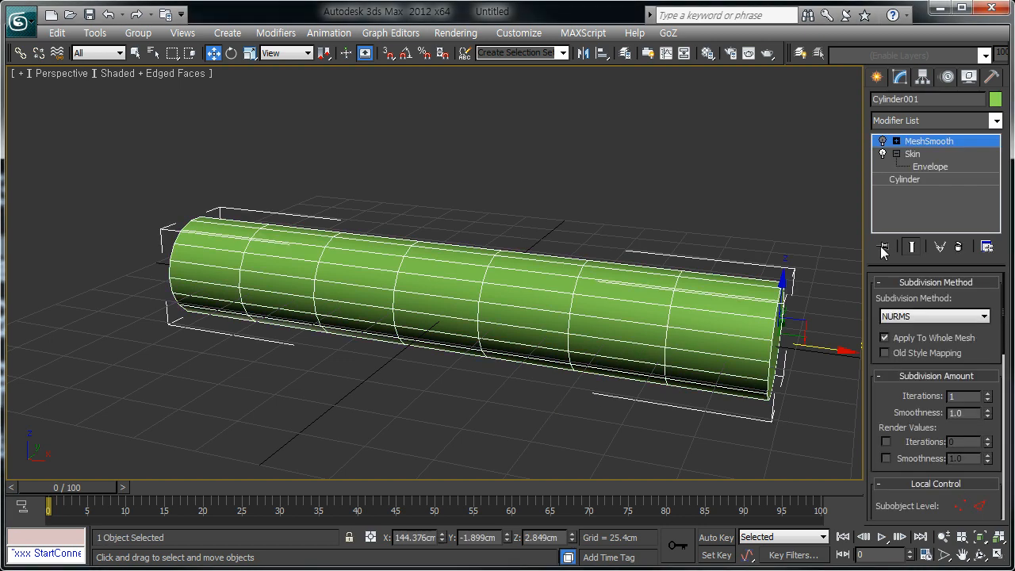
pyautogui.click(914, 155)
pyautogui.click(923, 169)
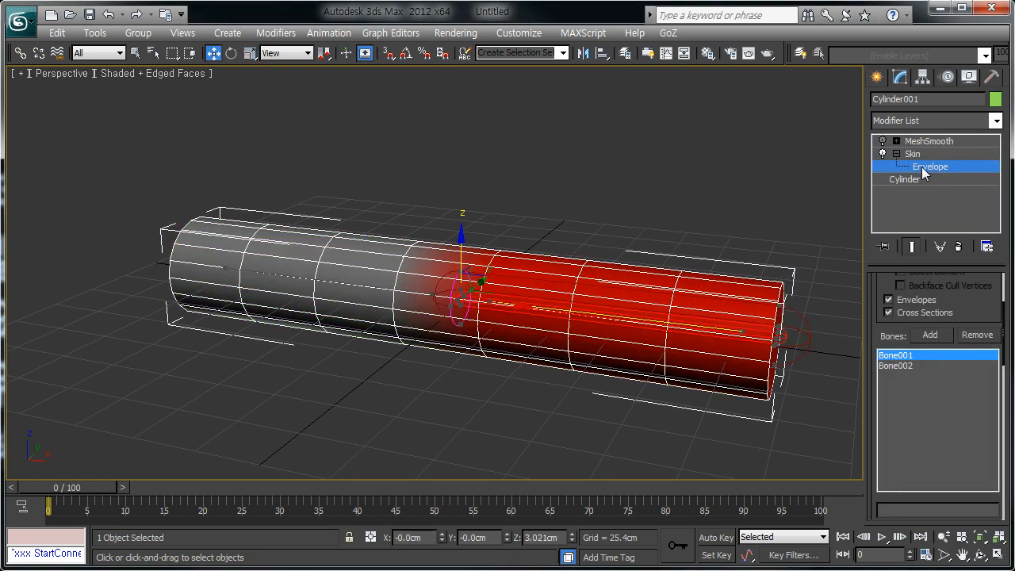
pyautogui.click(924, 166)
pyautogui.scroll(3, 952, 293)
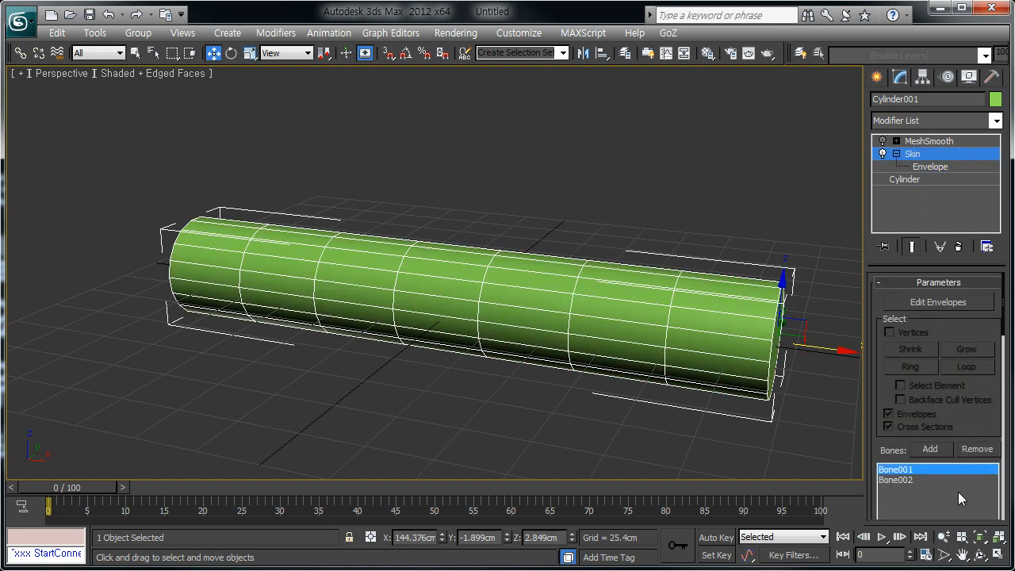
pyautogui.click(930, 302)
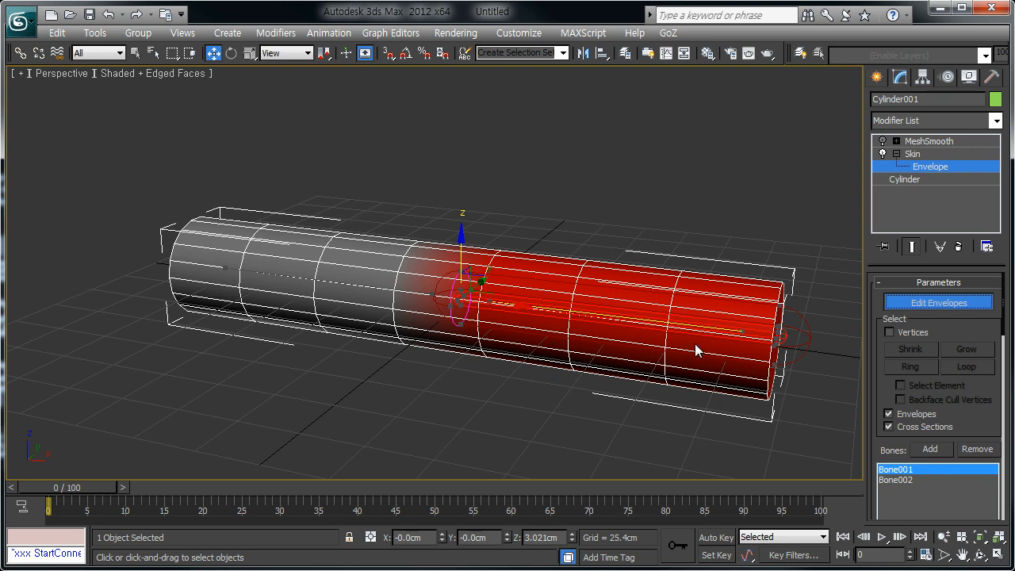
# - Compare the weight areas of Bone002 and Bone001 along the straight cylinder in envelope editing
pyautogui.click(896, 480)
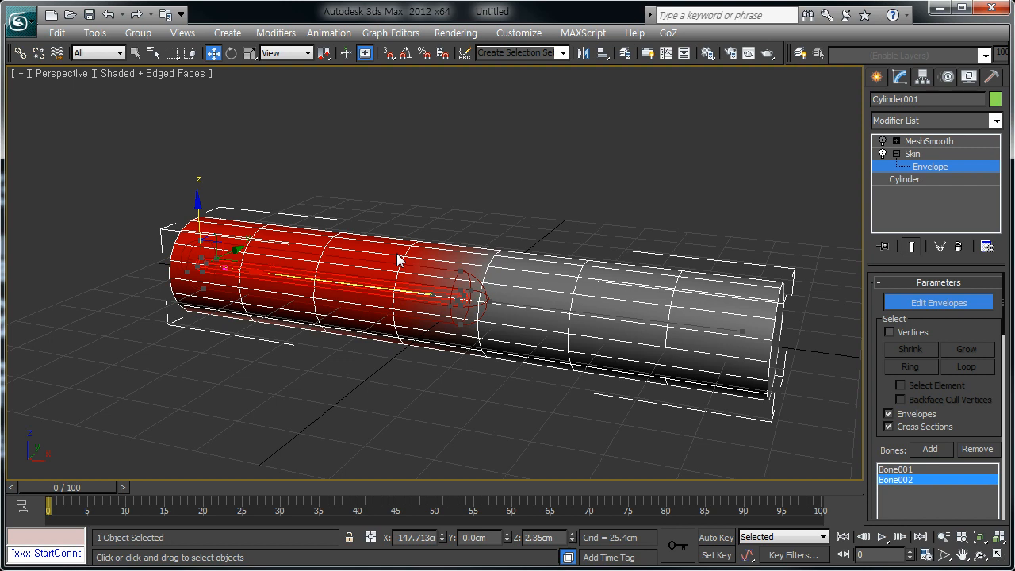
pyautogui.click(941, 303)
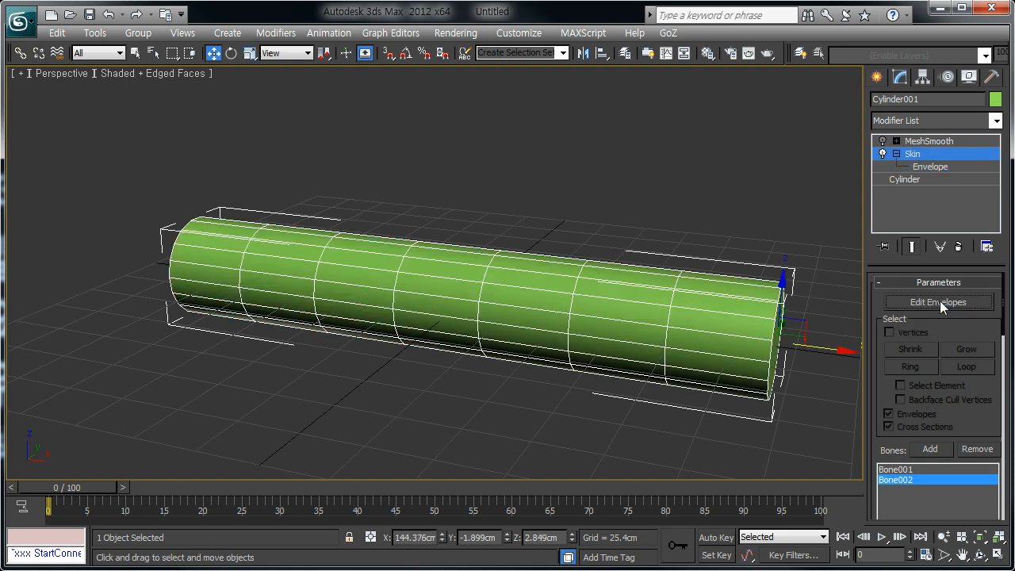
pyautogui.click(940, 303)
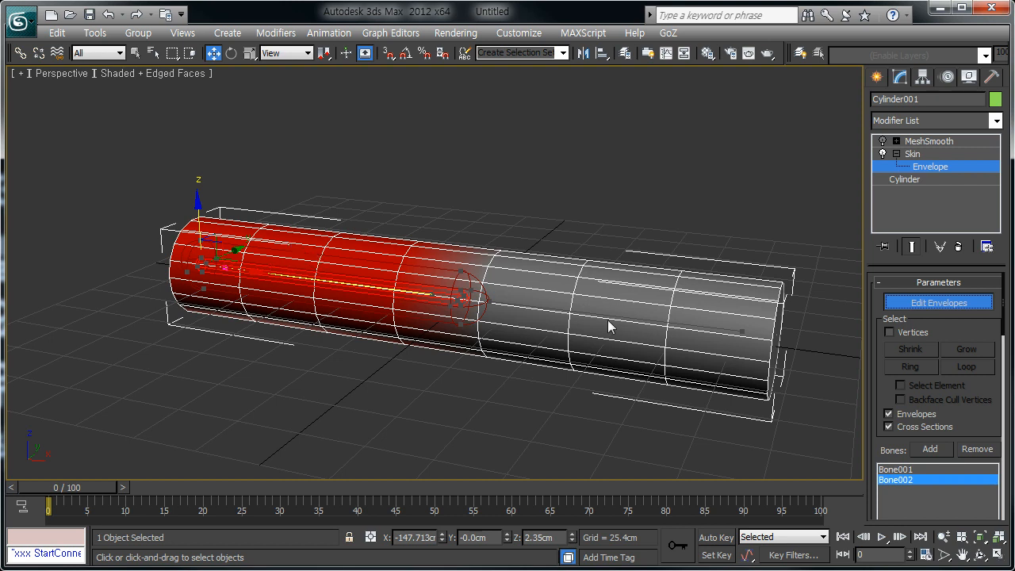
pyautogui.click(908, 471)
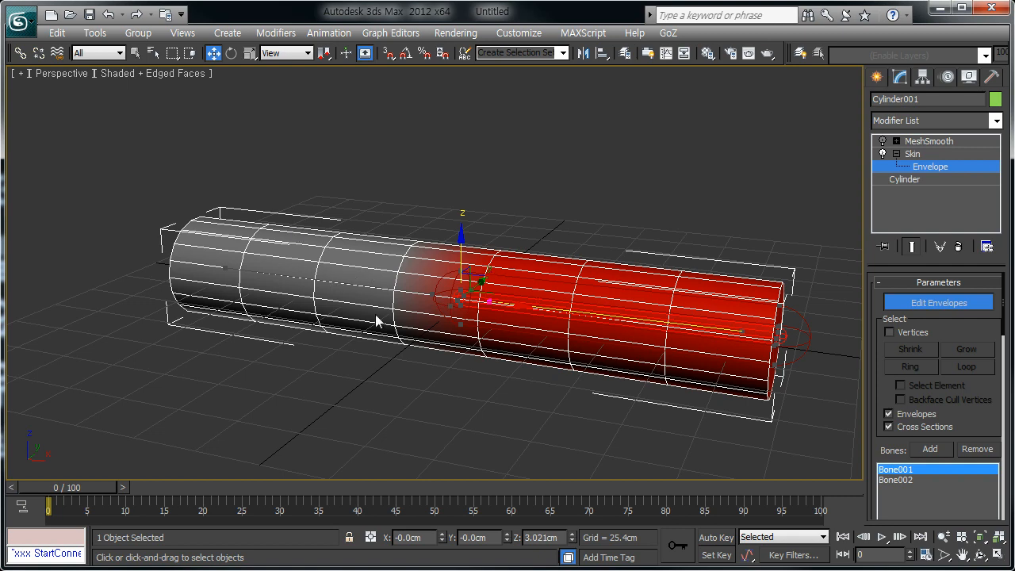
pyautogui.moveTo(376, 319)
pyautogui.mouseDown(button='middle')
pyautogui.moveTo(351, 310)
pyautogui.moveTo(360, 309)
pyautogui.mouseUp(button='middle')
pyautogui.scroll(2, 431, 322)
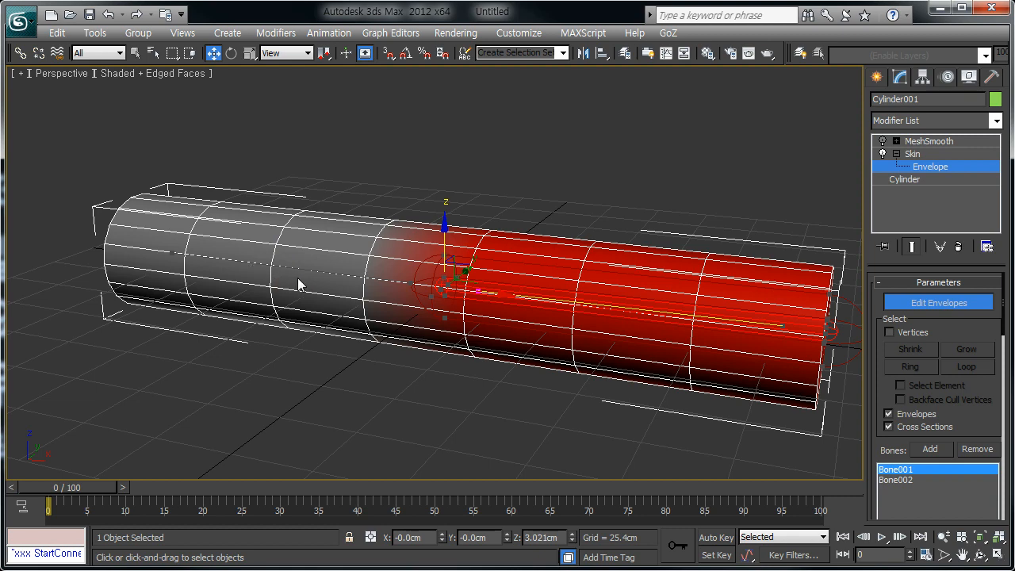
# - Leave envelope editing and select Bone002 inside the cylinder with the help of wireframe display
pyautogui.click(922, 305)
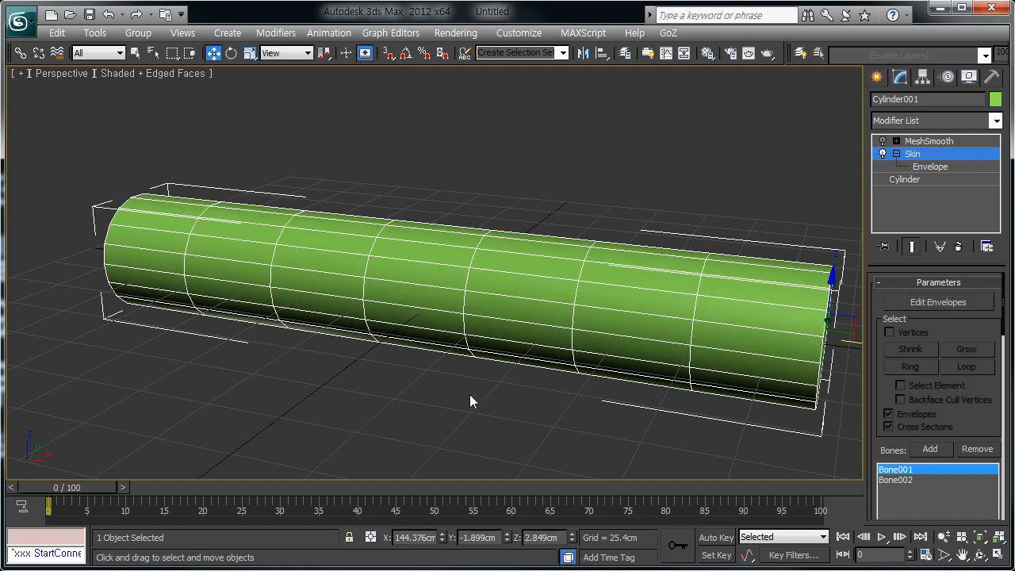
pyautogui.press('F3')
pyautogui.click(430, 294)
pyautogui.press('F3')
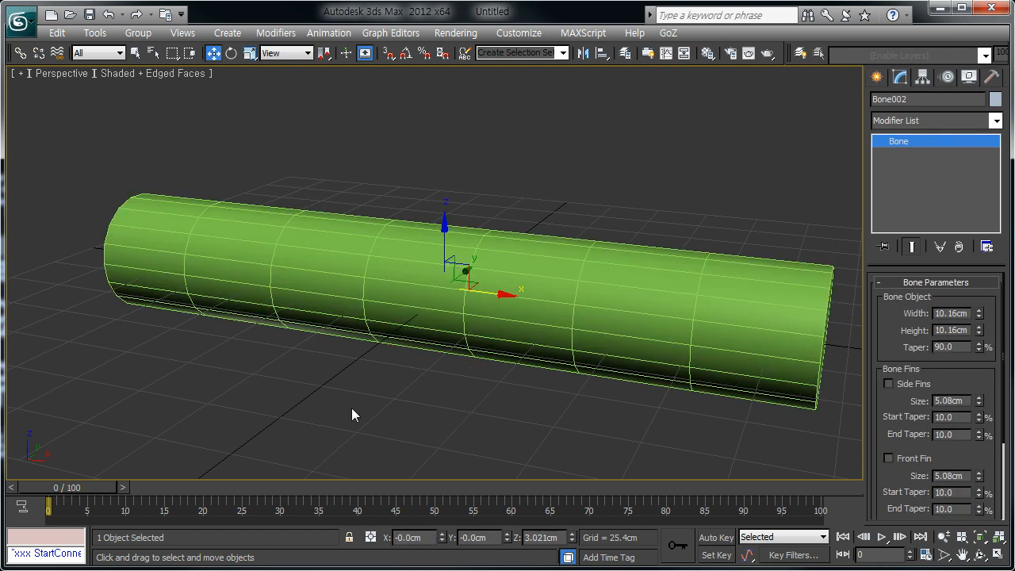
# - Shorten the active time range to end at frame 25 and go to frame 10
pyautogui.keyDown('ctrl'); pyautogui.keyDown('alt'); pyautogui.moveTo(135, 507); pyautogui.dragTo(252, 512, button='right'); pyautogui.keyUp('alt'); pyautogui.keyUp('ctrl')
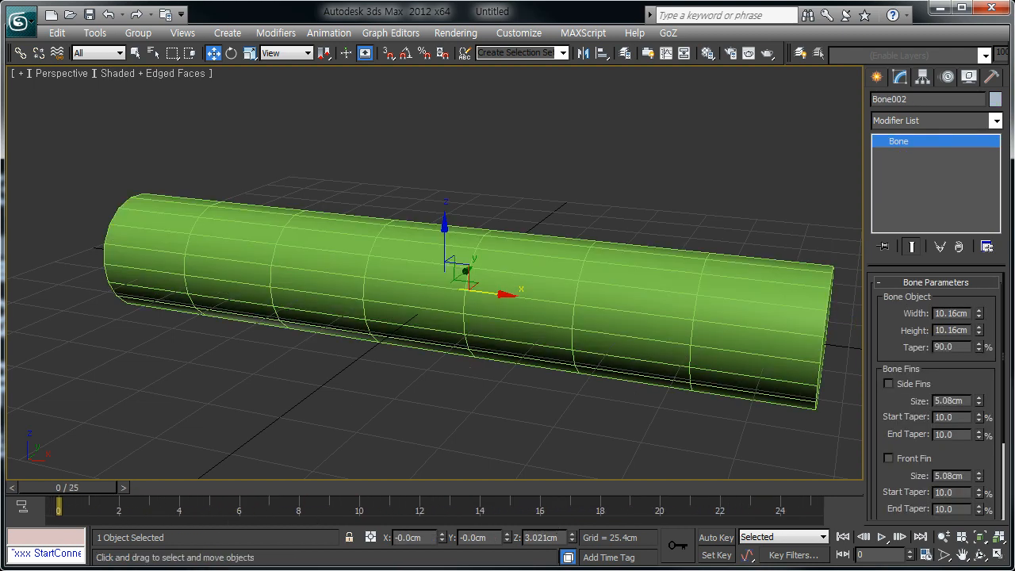
pyautogui.moveTo(95, 490); pyautogui.dragTo(359, 509)
pyautogui.press('w')
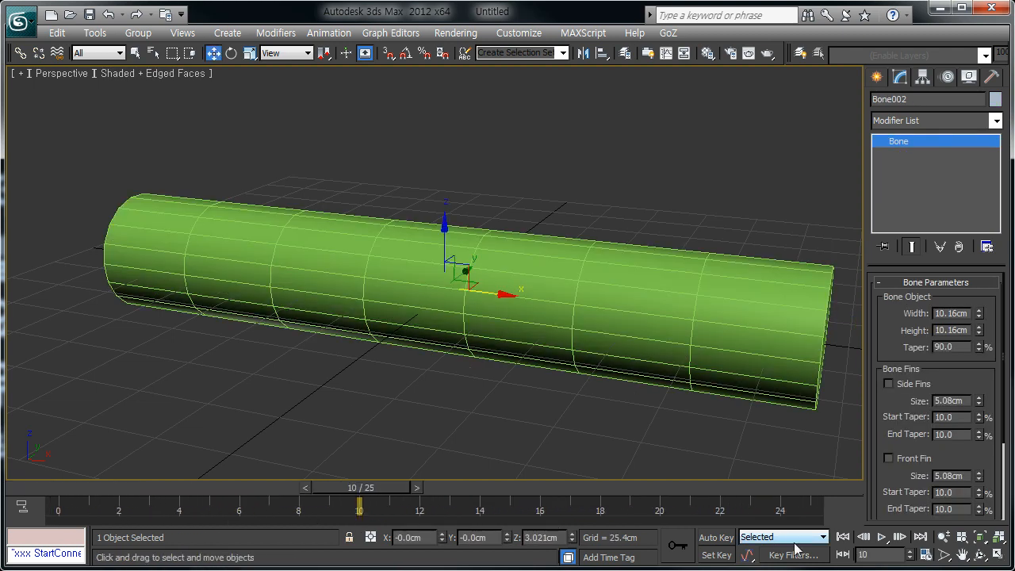
# - Turn on Auto Key and rotate Bone002 upward about its local Z axis at frame 10 to animate the bend
pyautogui.click(716, 538)
pyautogui.press('e')
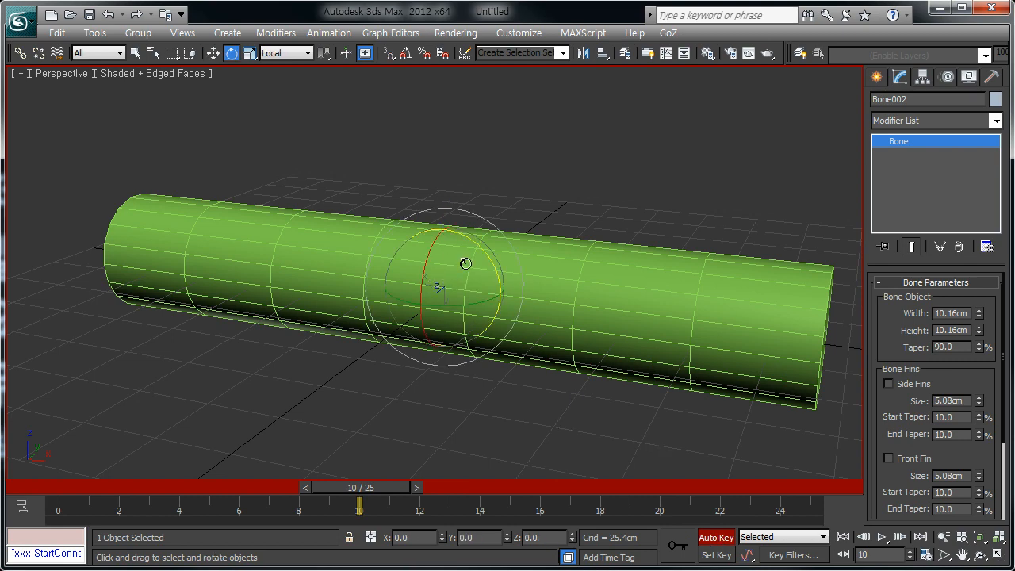
pyautogui.moveTo(465, 263); pyautogui.dragTo(587, 310)
pyautogui.moveTo(494, 232); pyautogui.dragTo(465, 283, button='middle')
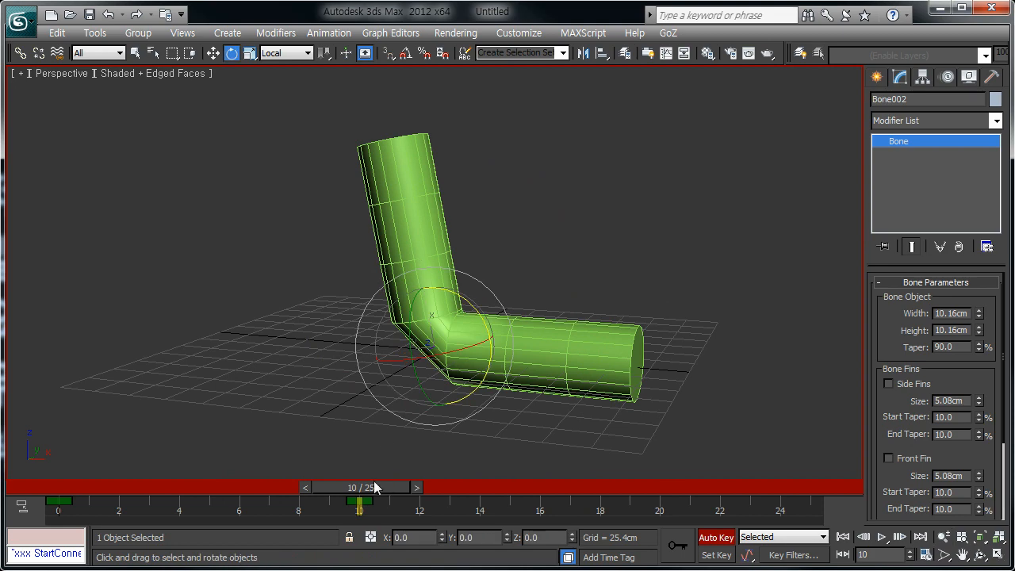
pyautogui.moveTo(380, 489); pyautogui.dragTo(346, 503)
pyautogui.press('e')
pyautogui.scroll(1, 363, 410)
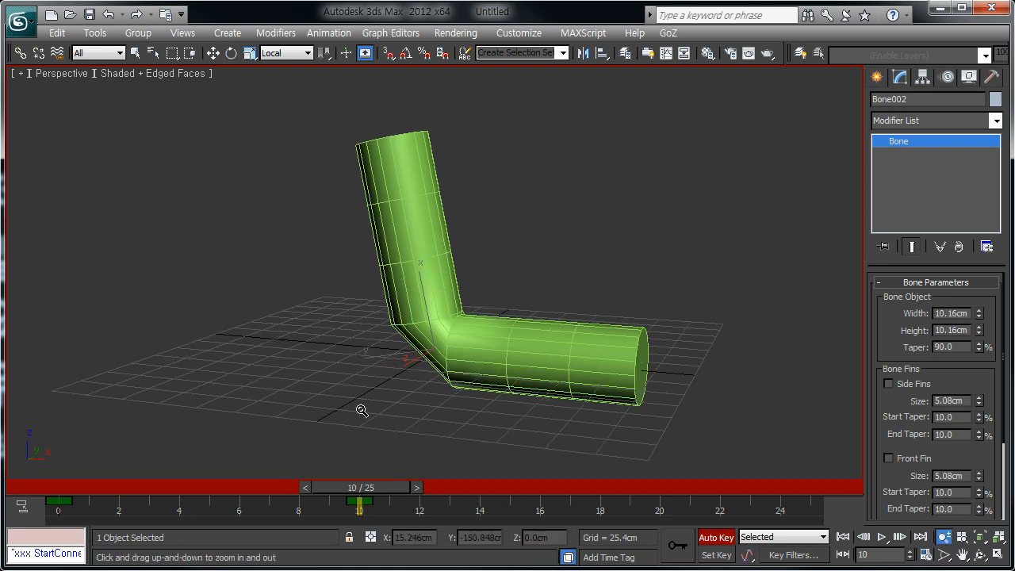
# - Reopen the Skin envelopes on the bent cylinder and compare the weight areas of Bone002 and Bone001 at the joint
pyautogui.click(422, 276)
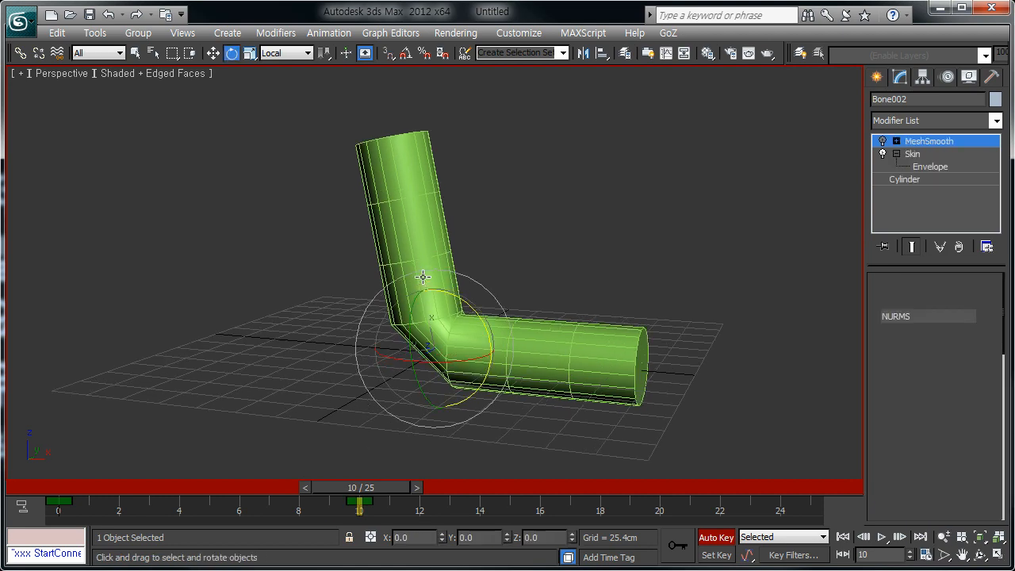
pyautogui.click(920, 166)
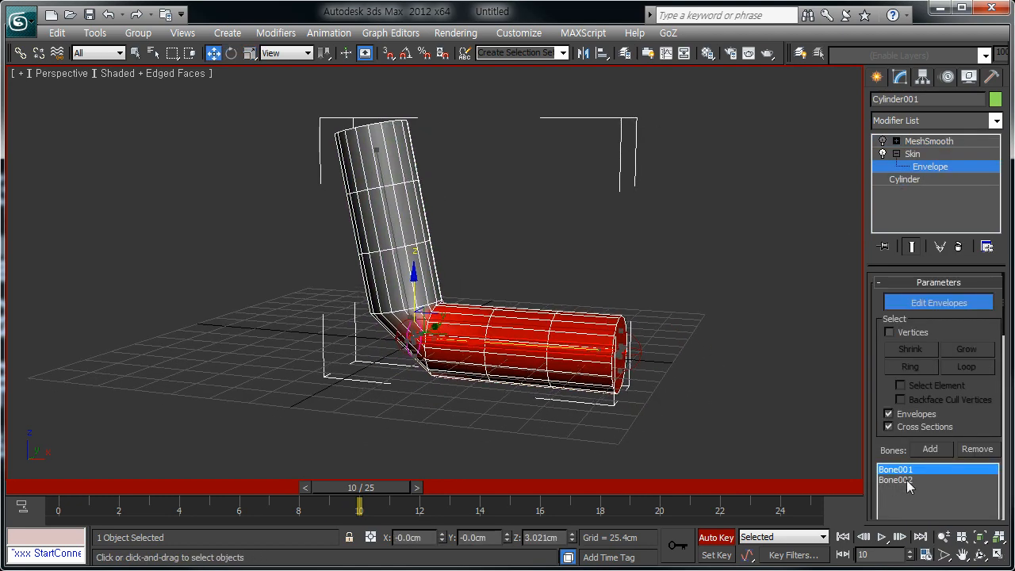
pyautogui.click(908, 481)
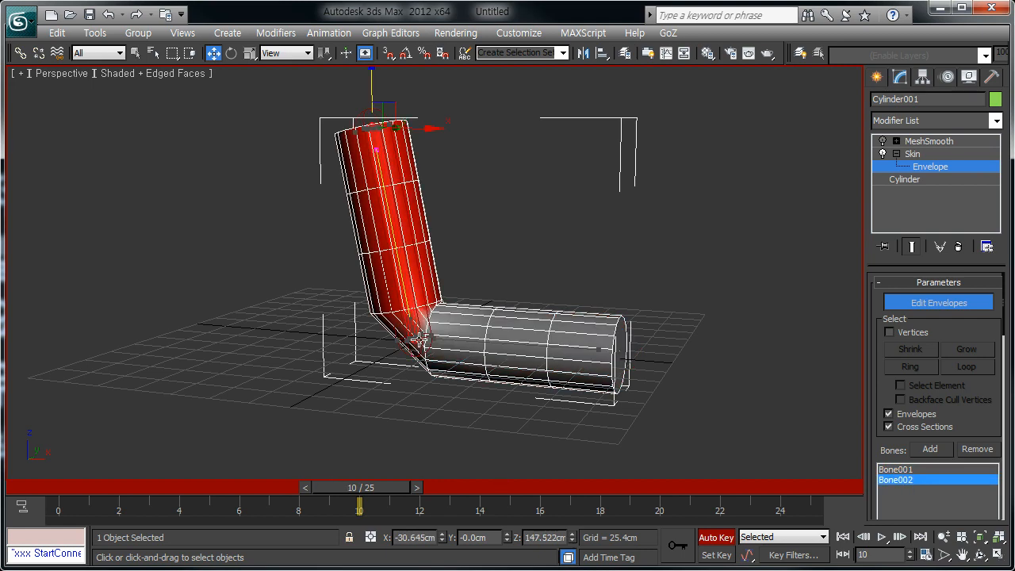
pyautogui.scroll(3, 384, 364)
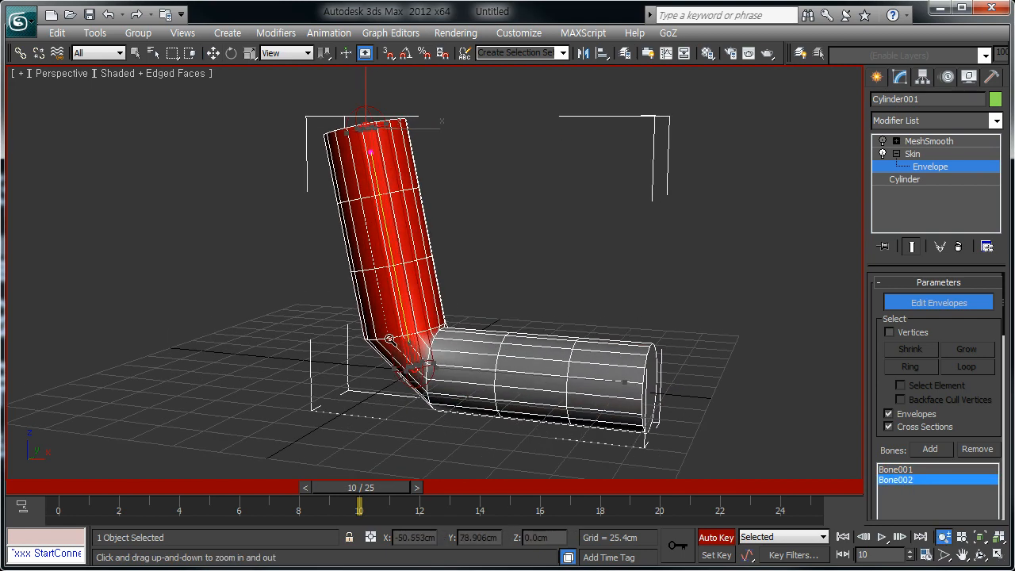
pyautogui.moveTo(359, 487); pyautogui.dragTo(389, 487)
pyautogui.press('w')
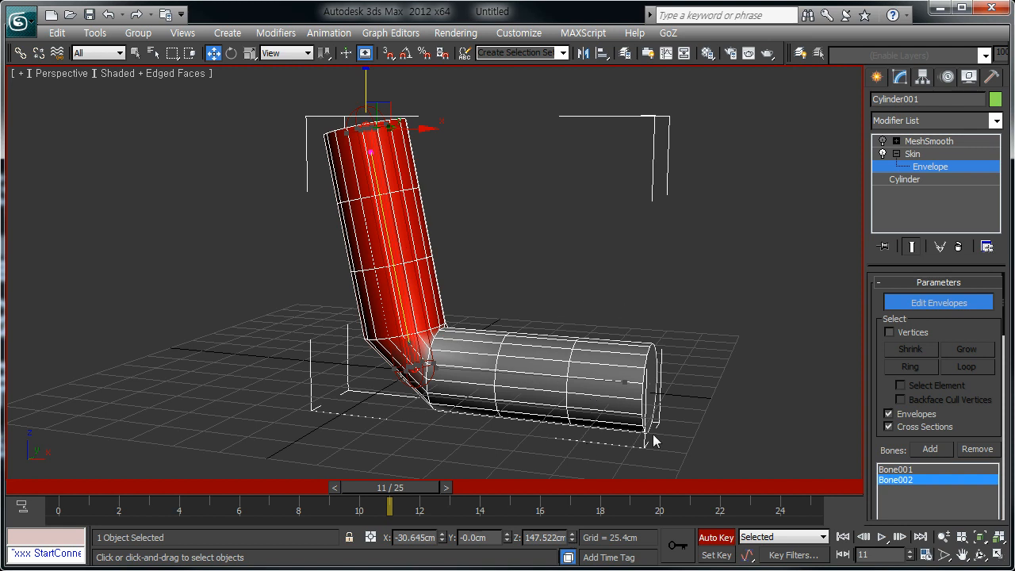
pyautogui.click(899, 472)
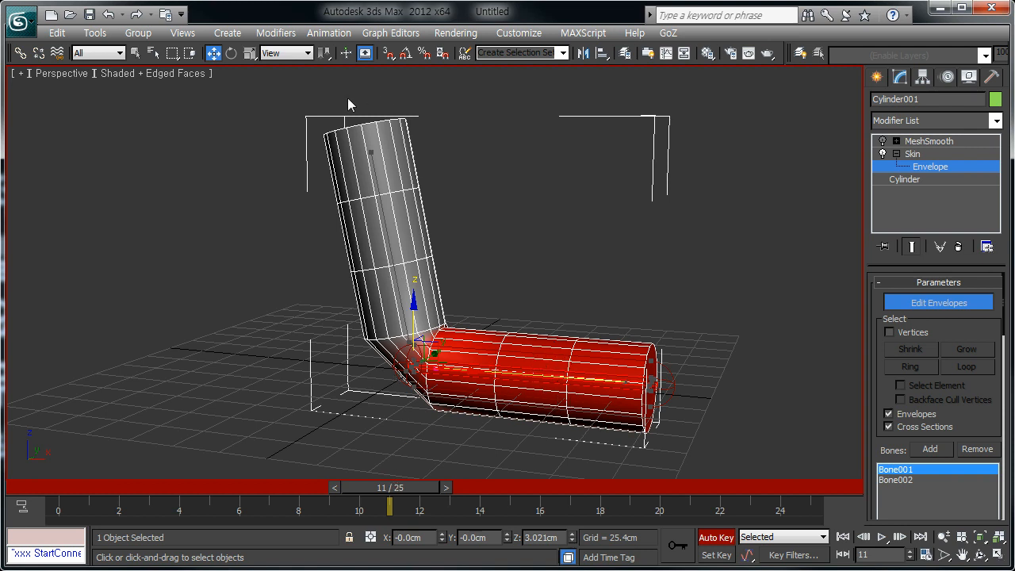
# - Scrub between frames 10 and 0 to examine how the joint deforms across Bone001's weight falloff
pyautogui.moveTo(376, 487); pyautogui.dragTo(340, 523)
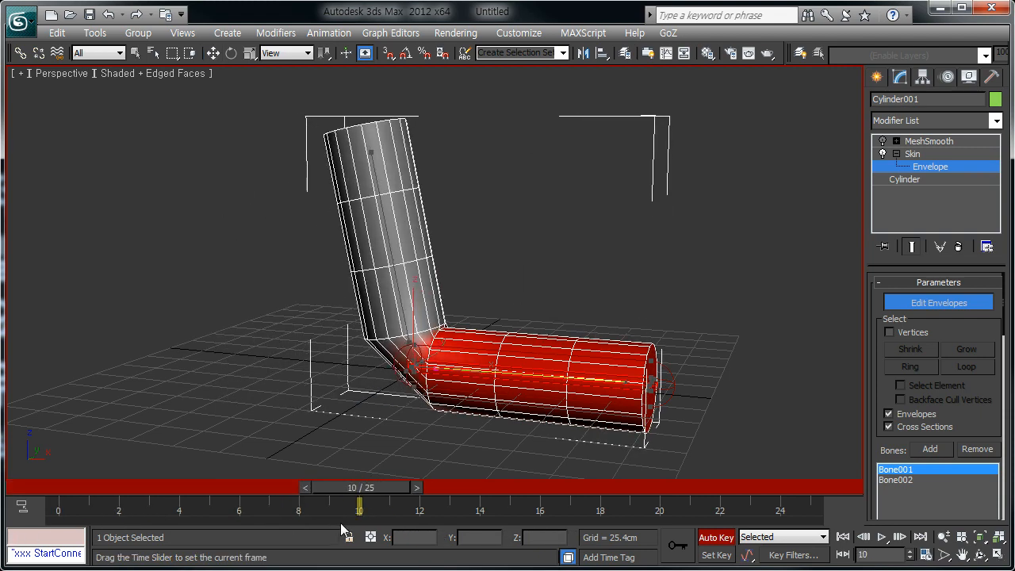
pyautogui.keyDown('ctrl'); pyautogui.keyDown('alt'); pyautogui.moveTo(408, 317); pyautogui.dragTo(429, 274, button='middle'); pyautogui.keyUp('alt'); pyautogui.keyUp('ctrl')
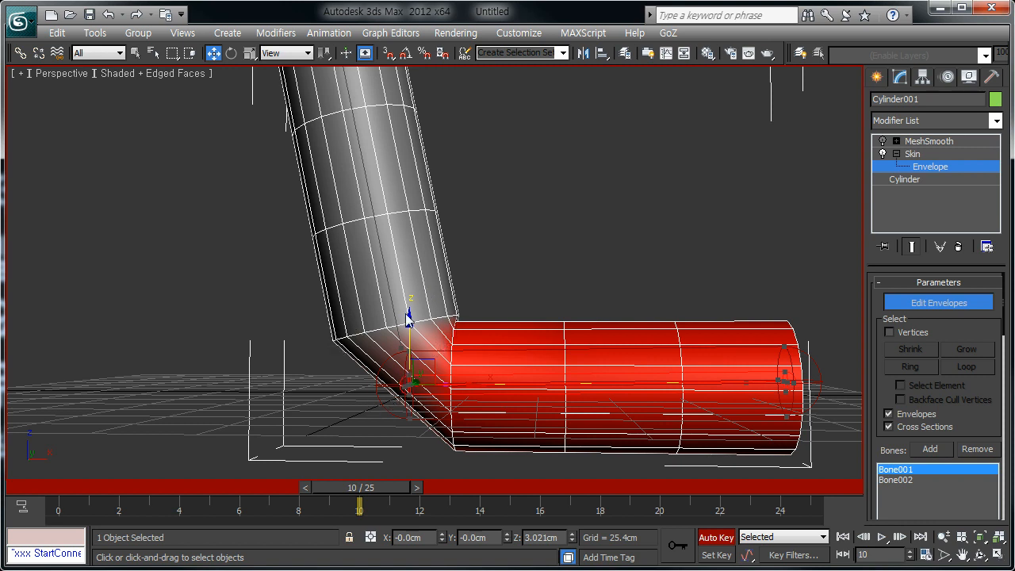
pyautogui.moveTo(366, 490); pyautogui.dragTo(68, 487)
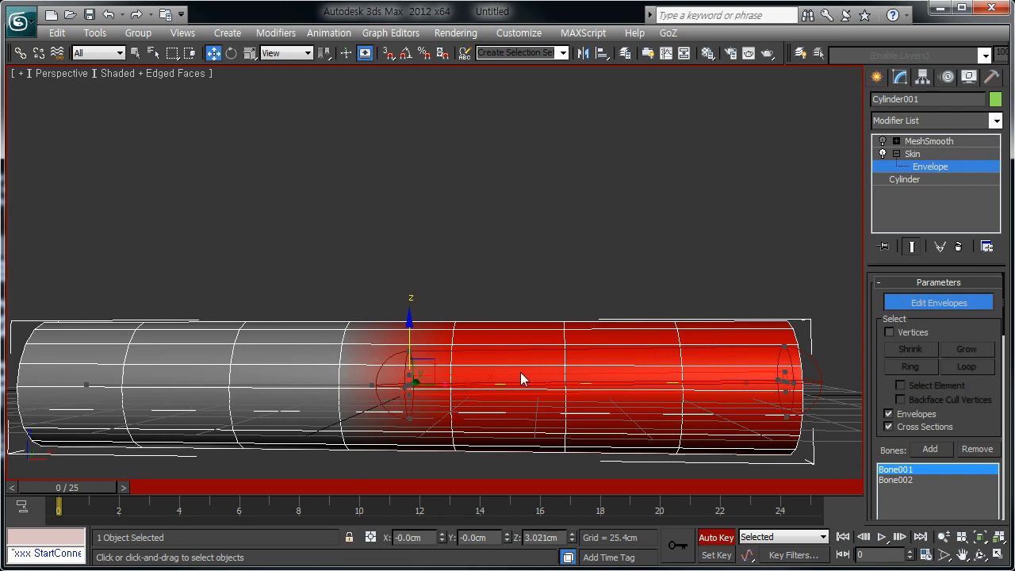
pyautogui.moveTo(77, 489); pyautogui.dragTo(361, 459)
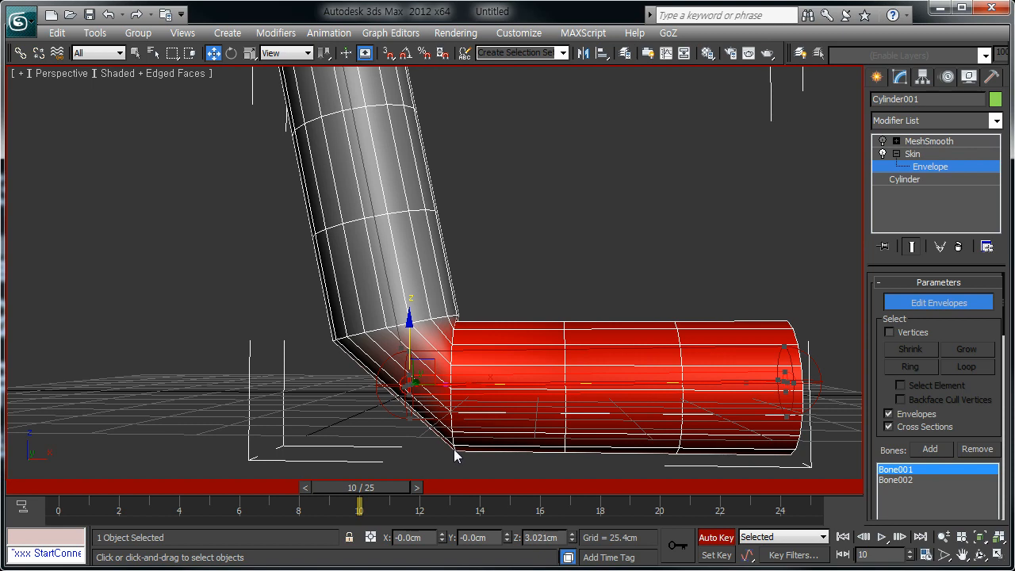
pyautogui.moveTo(361, 487); pyautogui.dragTo(243, 487)
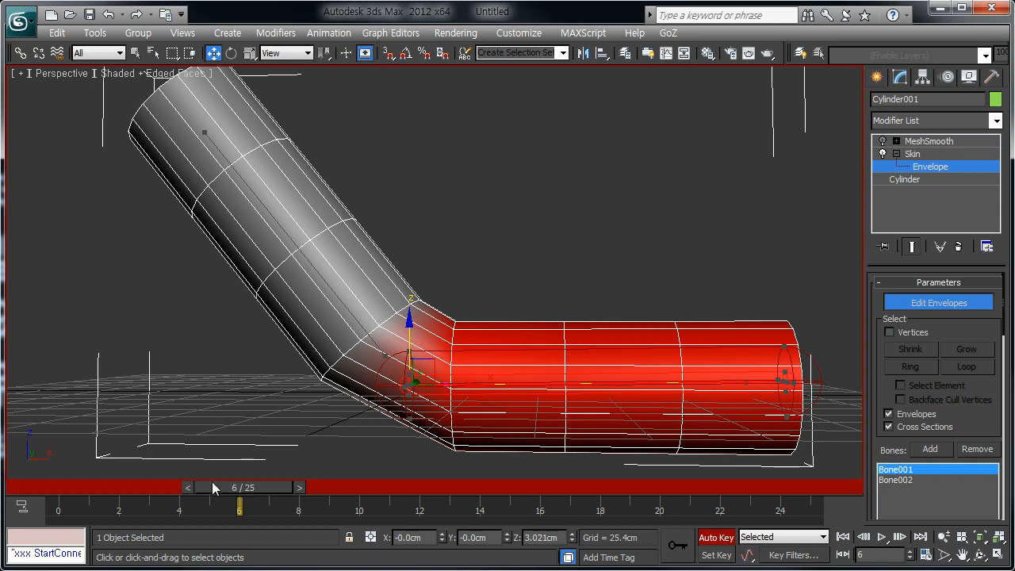
pyautogui.moveTo(217, 488); pyautogui.dragTo(40, 488)
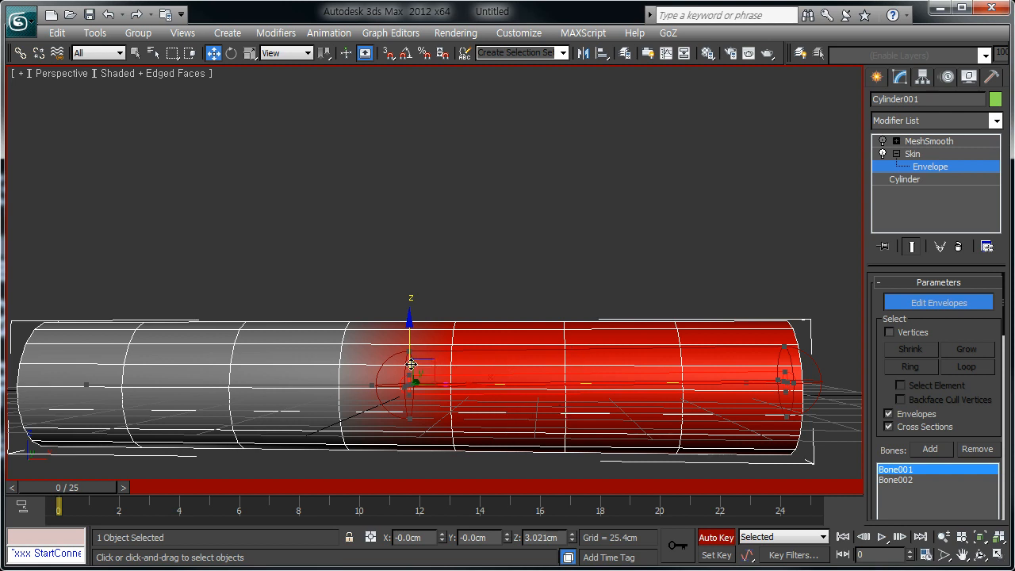
# - Select Bone002 in the Skin bone list and examine its outer and inner envelope cross sections at the joint
pyautogui.moveTo(417, 372); pyautogui.dragTo(459, 298, button='middle')
pyautogui.click(899, 480)
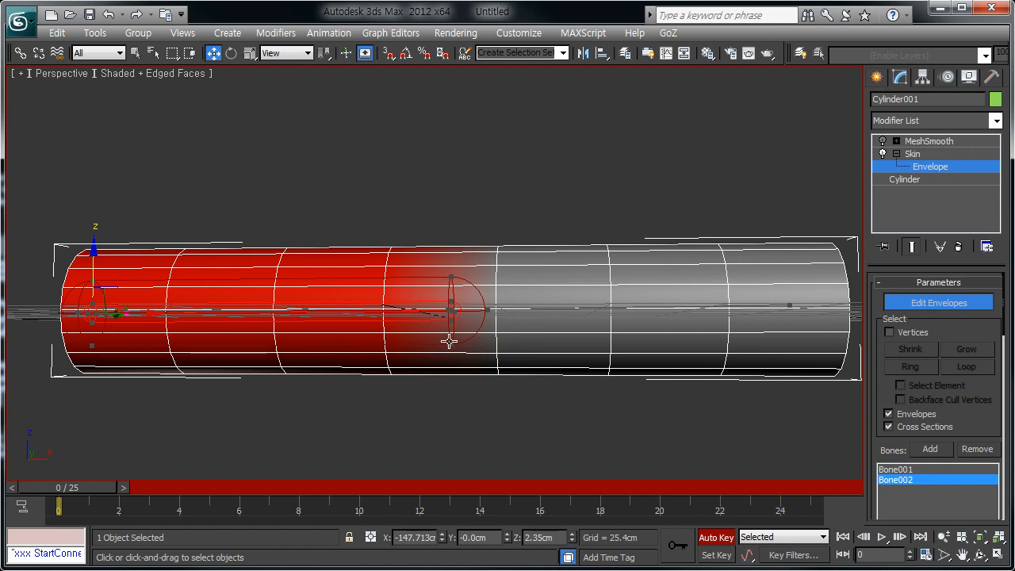
pyautogui.scroll(5, 452, 344)
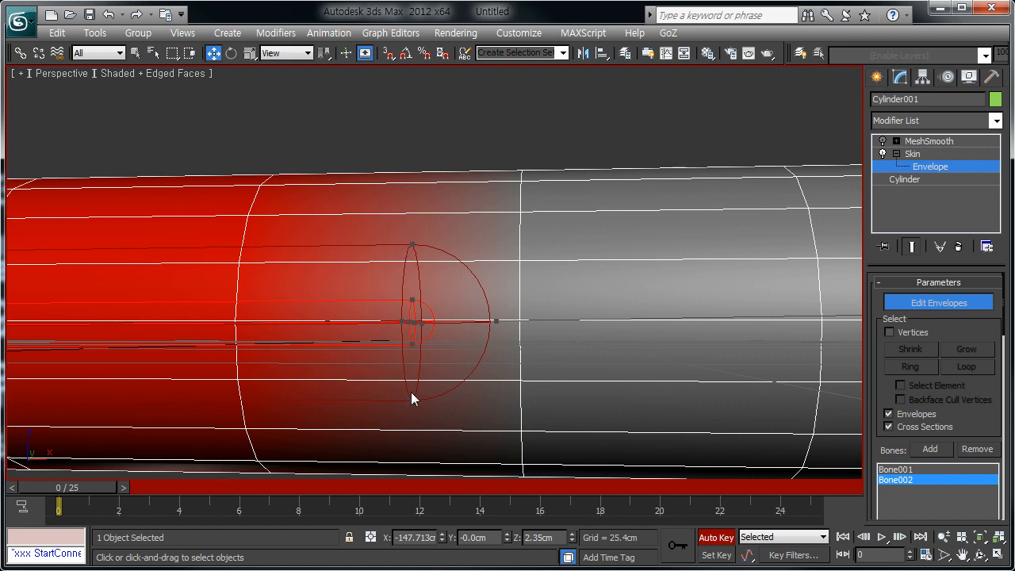
pyautogui.moveTo(414, 249); pyautogui.dragTo(451, 147, button='middle')
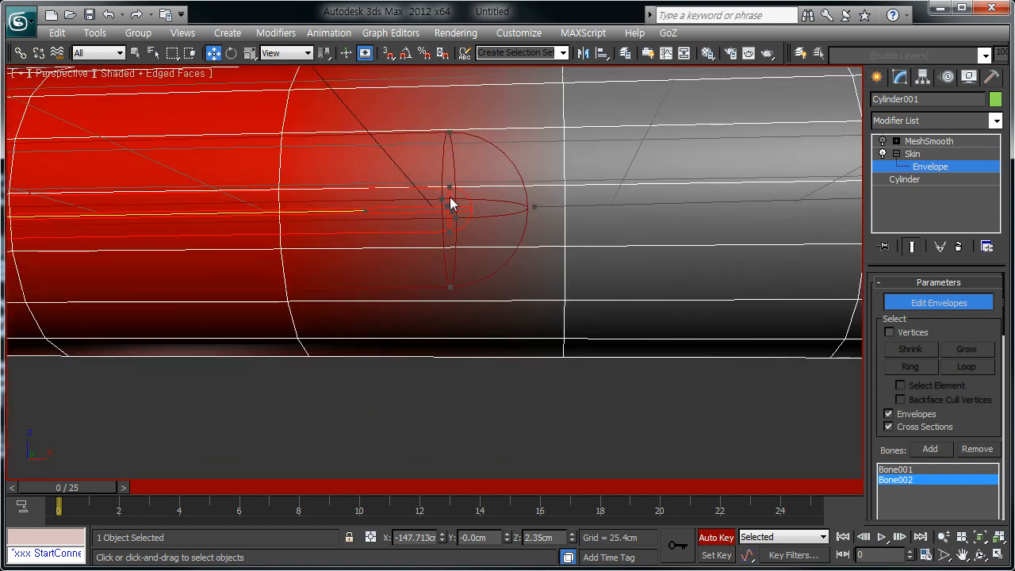
pyautogui.click(449, 131)
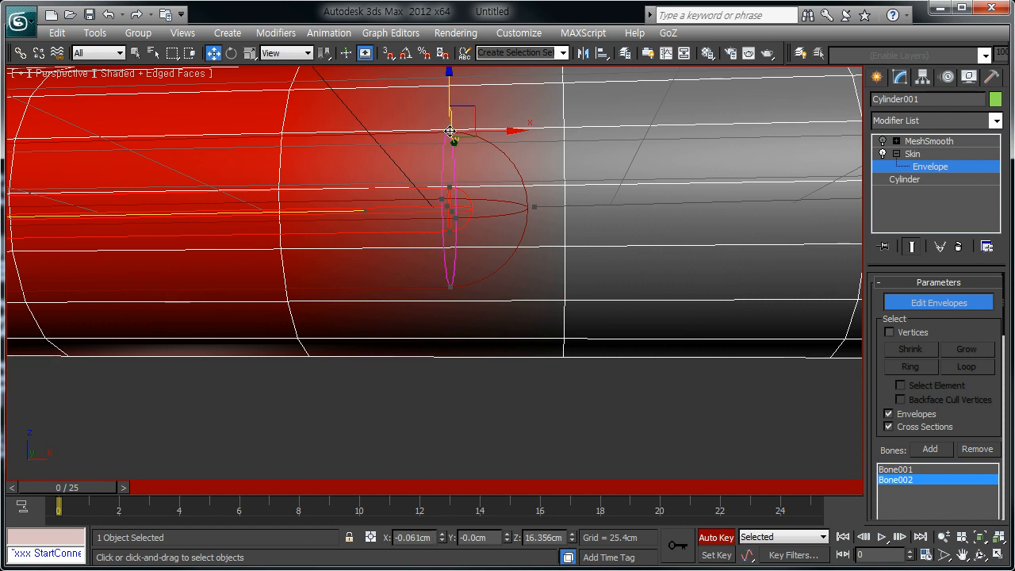
pyautogui.click(449, 186)
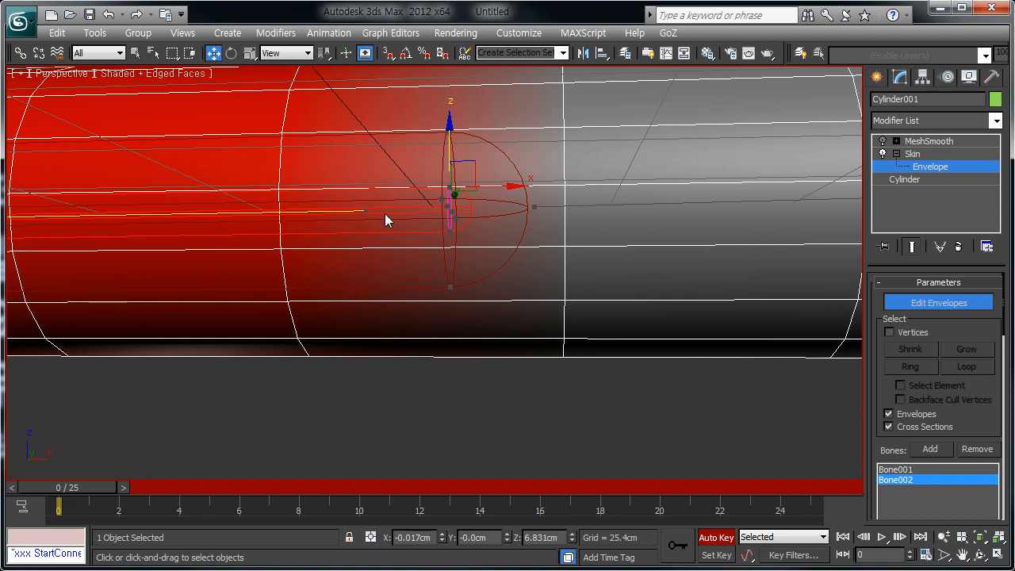
pyautogui.scroll(-4, 386, 220)
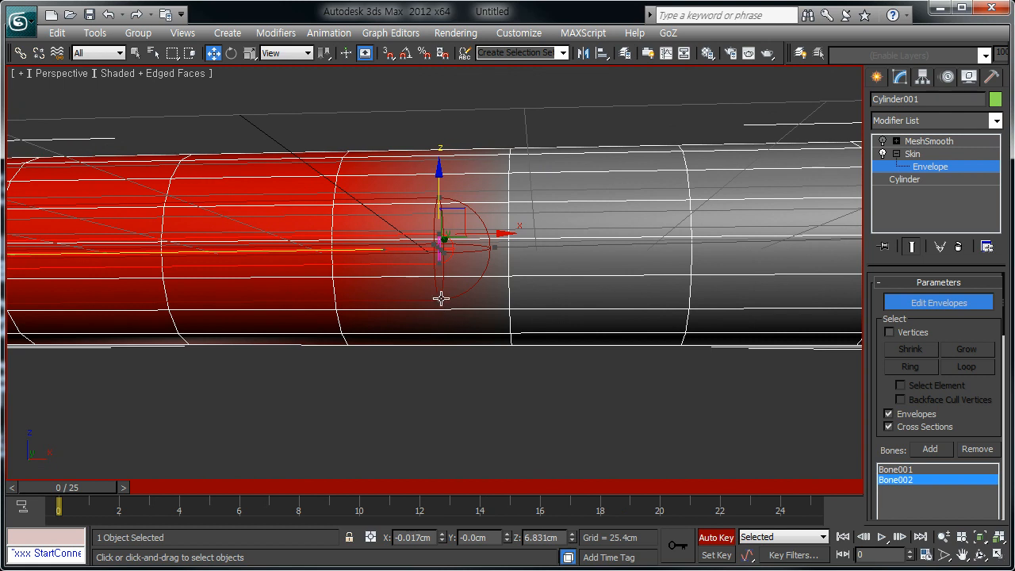
# - Enlarge Bone002's outer envelope cross section at the joint to a radius of about 27.7 cm using its control points
pyautogui.click(439, 299)
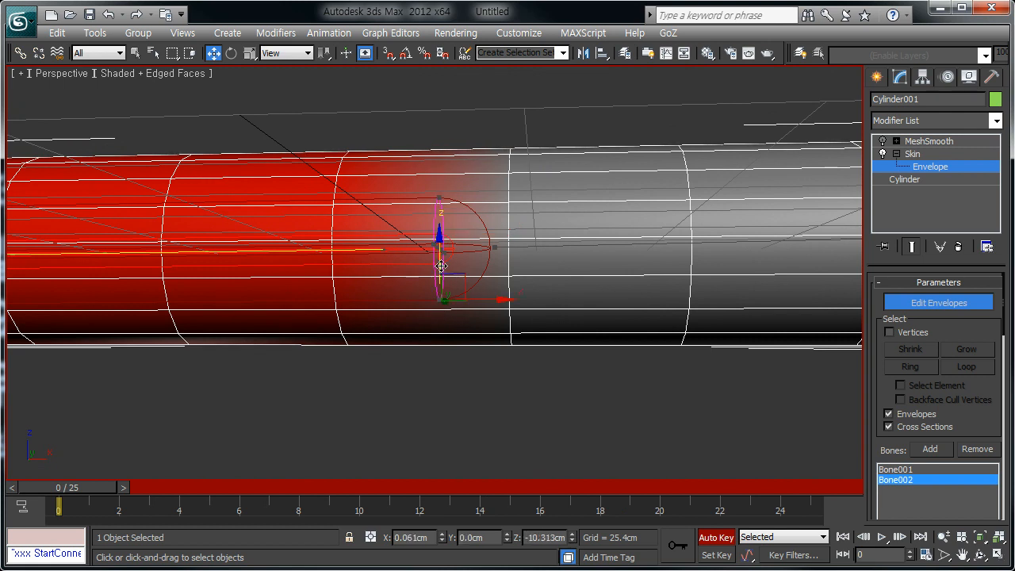
pyautogui.moveTo(441, 246)
pyautogui.mouseDown()
pyautogui.moveTo(442, 270)
pyautogui.moveTo(442, 251)
pyautogui.mouseUp()
pyautogui.keyDown('alt'); pyautogui.moveTo(428, 271); pyautogui.dragTo(409, 314, button='middle'); pyautogui.keyUp('alt')
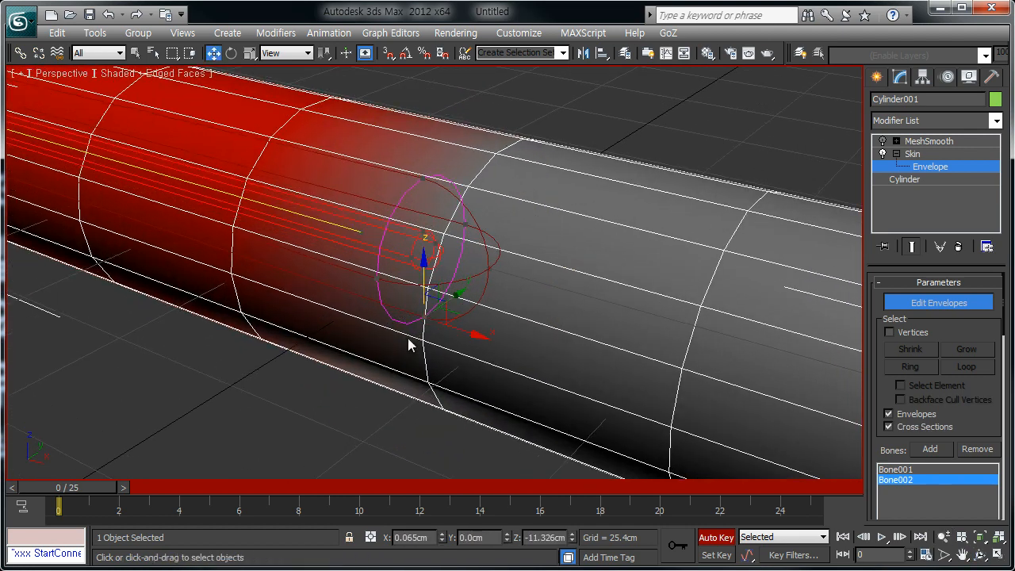
pyautogui.click(378, 277)
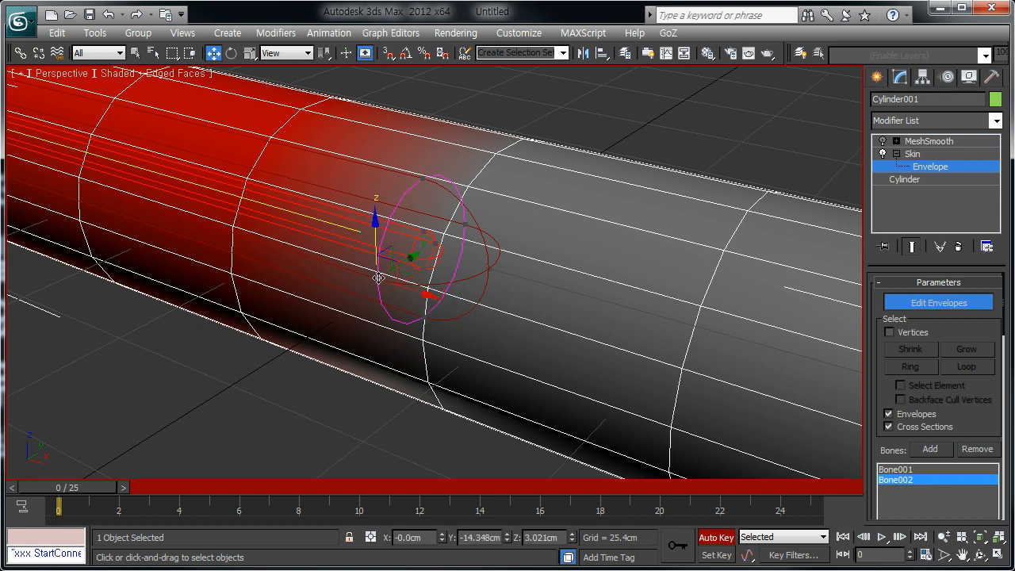
pyautogui.click(421, 178)
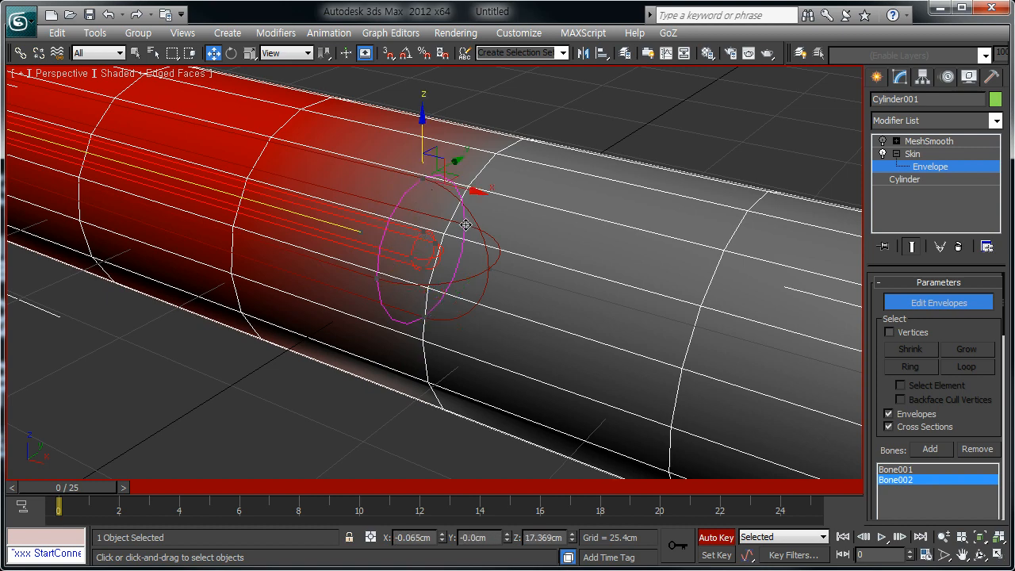
pyautogui.click(465, 226)
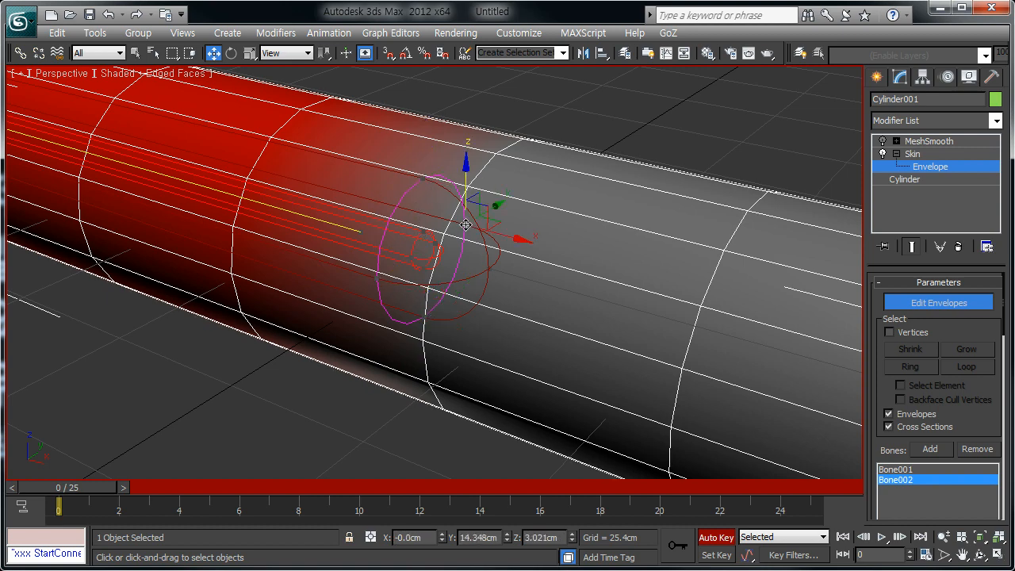
pyautogui.click(425, 179)
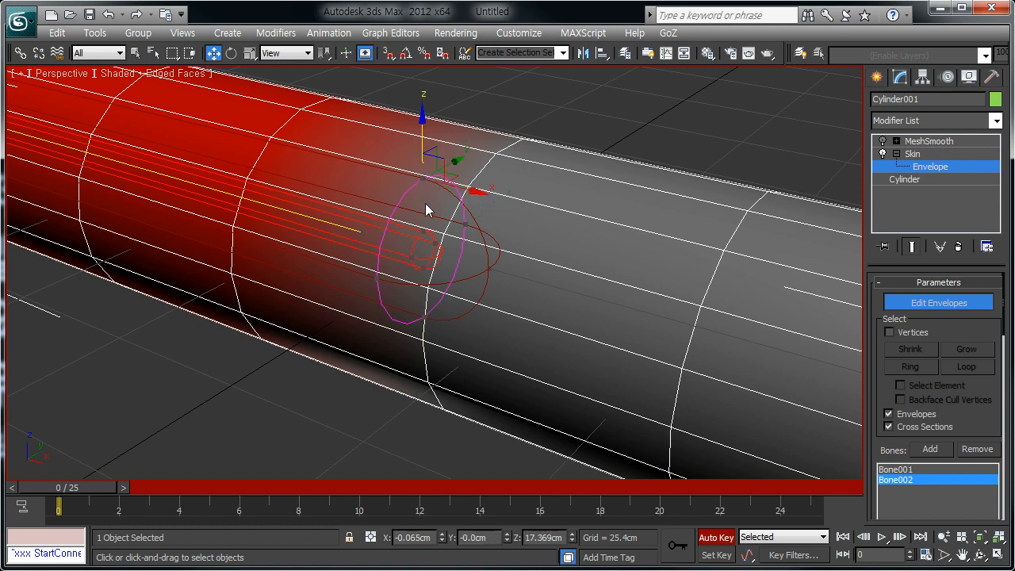
pyautogui.click(379, 266)
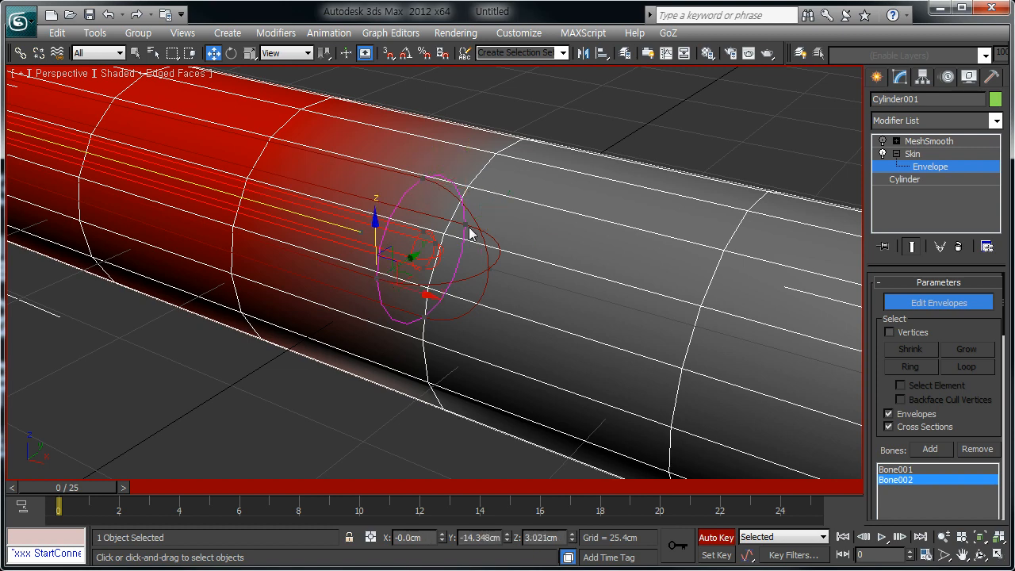
pyautogui.click(466, 230)
pyautogui.click(377, 272)
pyautogui.moveTo(410, 257); pyautogui.dragTo(366, 317)
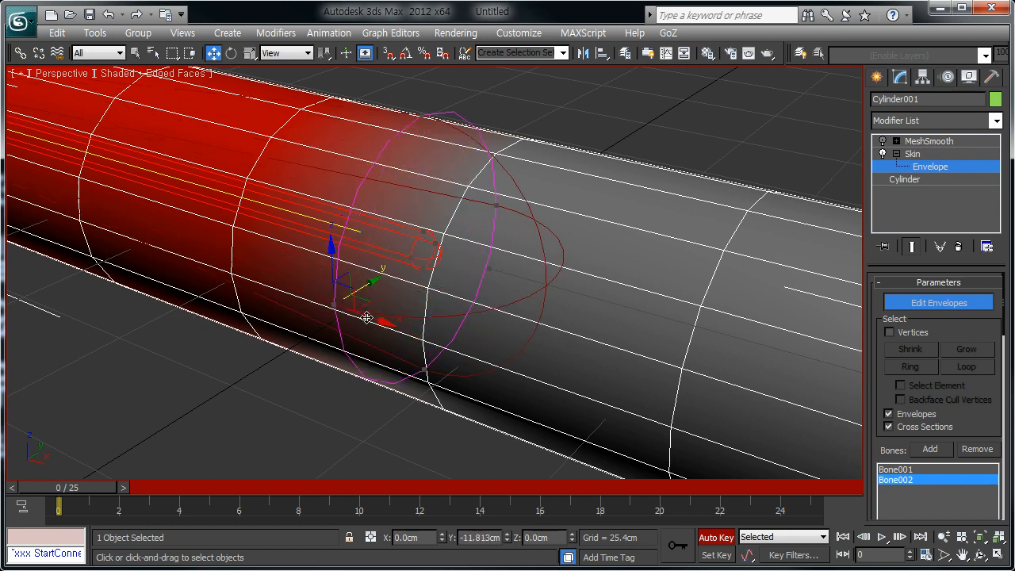
# - Exaggerate Bone002's outer envelope at the joint until its lower control point sits at about Z -107.5 cm
pyautogui.keyDown('alt'); pyautogui.moveTo(366, 317); pyautogui.dragTo(421, 300, button='middle'); pyautogui.keyUp('alt')
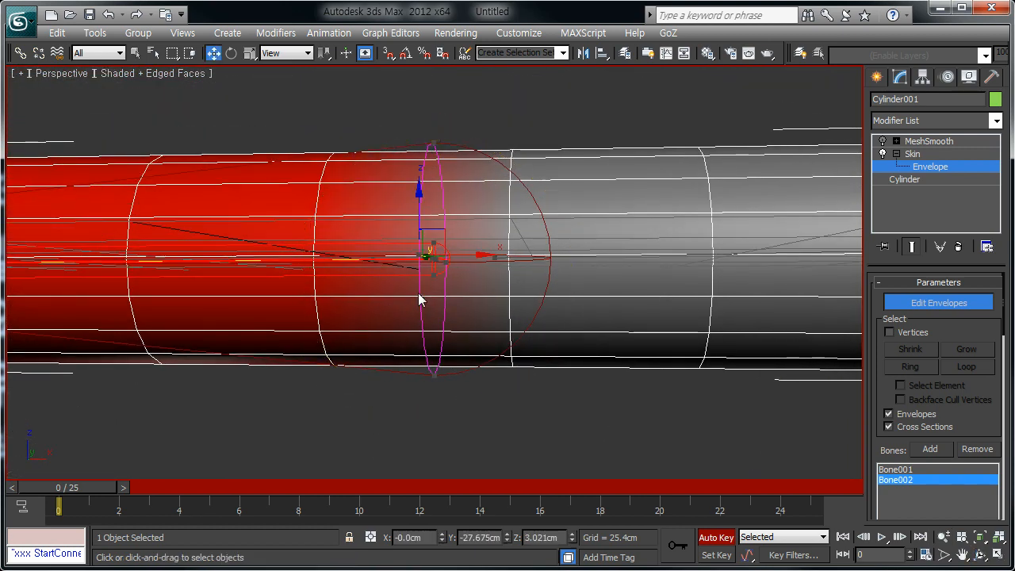
pyautogui.click(435, 371)
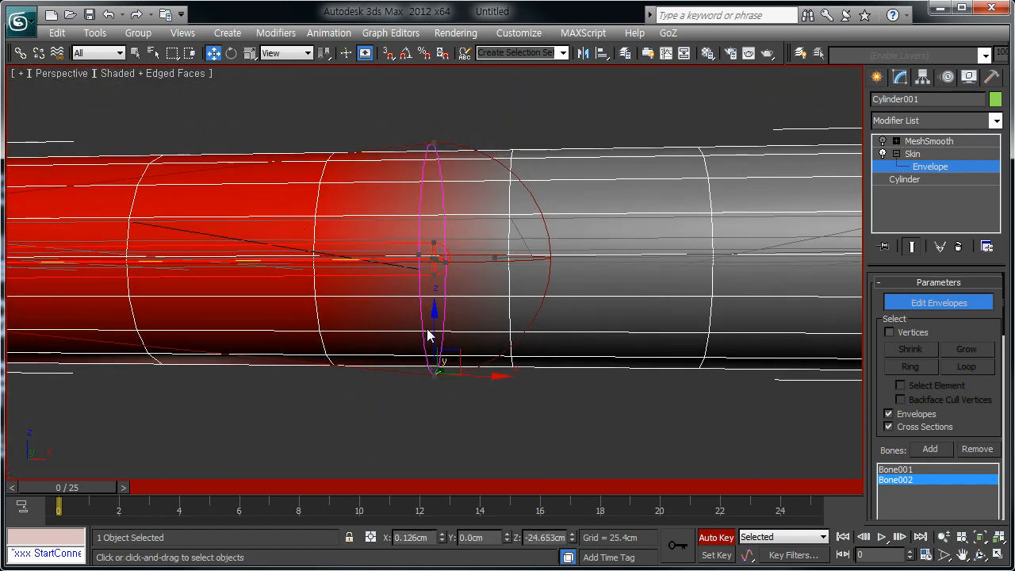
pyautogui.moveTo(431, 333)
pyautogui.mouseDown()
pyautogui.moveTo(435, 362)
pyautogui.moveTo(435, 338)
pyautogui.mouseUp()
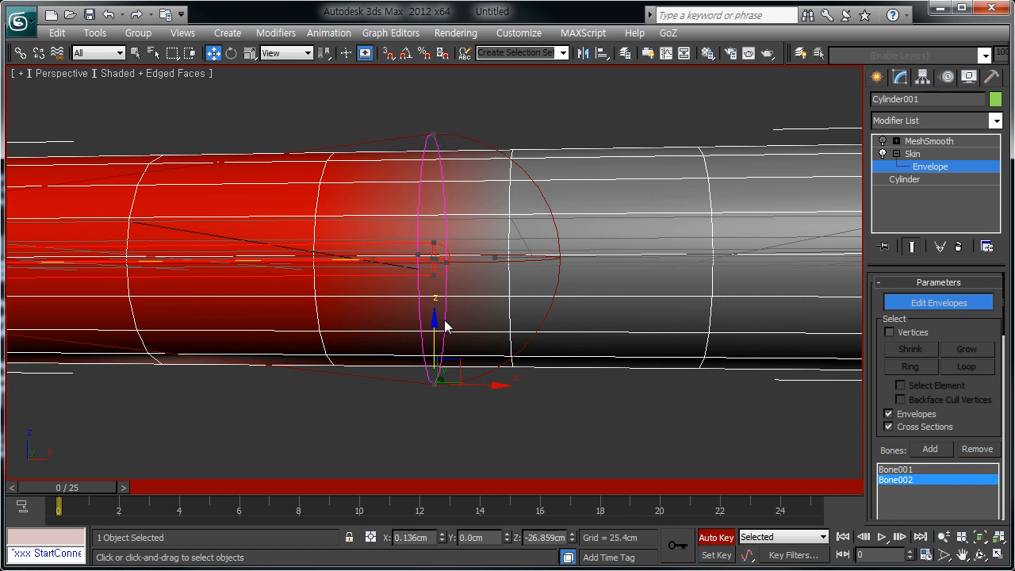
pyautogui.moveTo(435, 336); pyautogui.dragTo(437, 421)
pyautogui.hotkey('alt', 'z')
pyautogui.rightClick(442, 405)
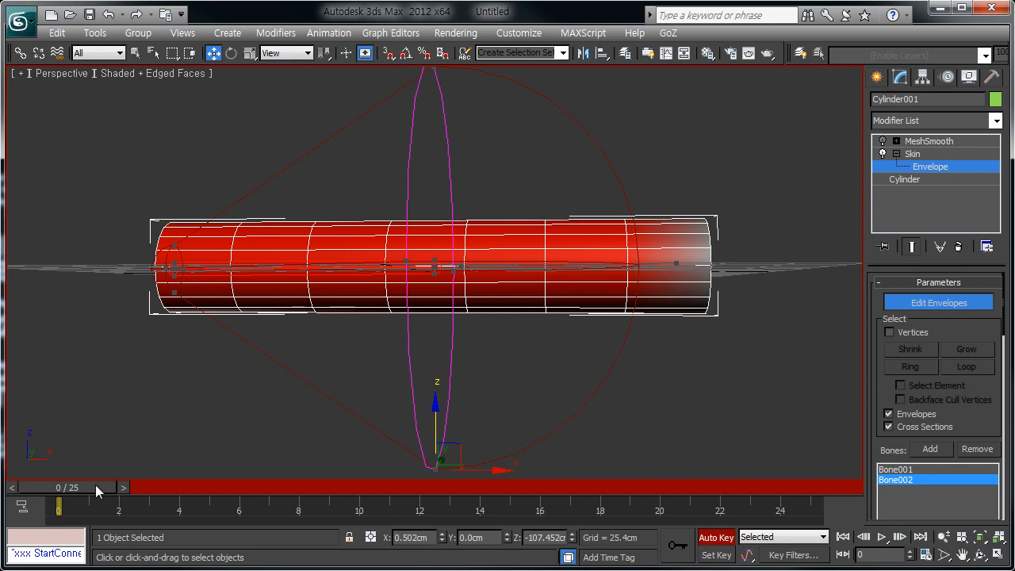
# - Scrub to frame 8 and examine the oversized envelope's deformation in wireframe and shaded display, then return to frame 0
pyautogui.moveTo(84, 488); pyautogui.dragTo(312, 490)
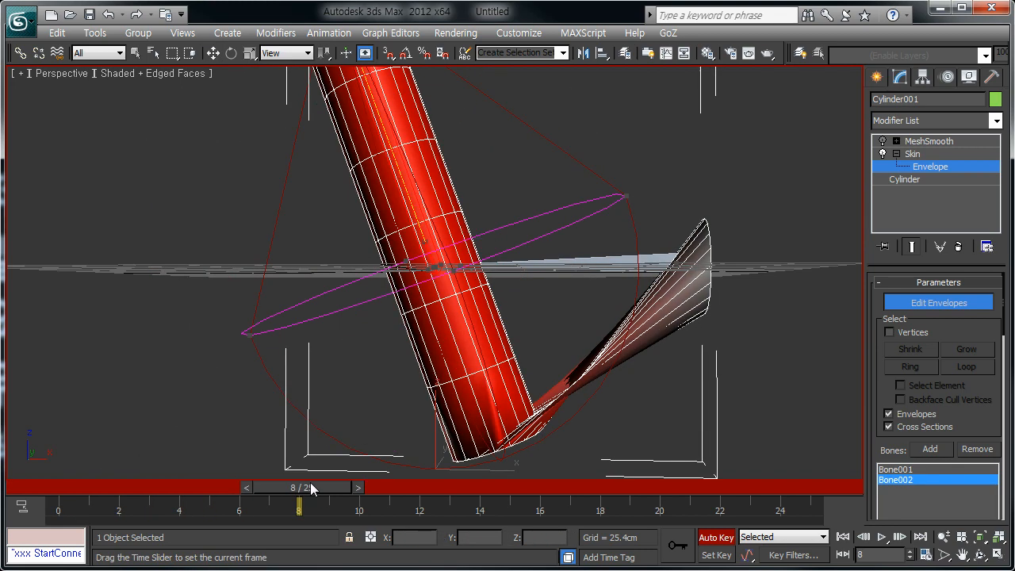
pyautogui.press('w')
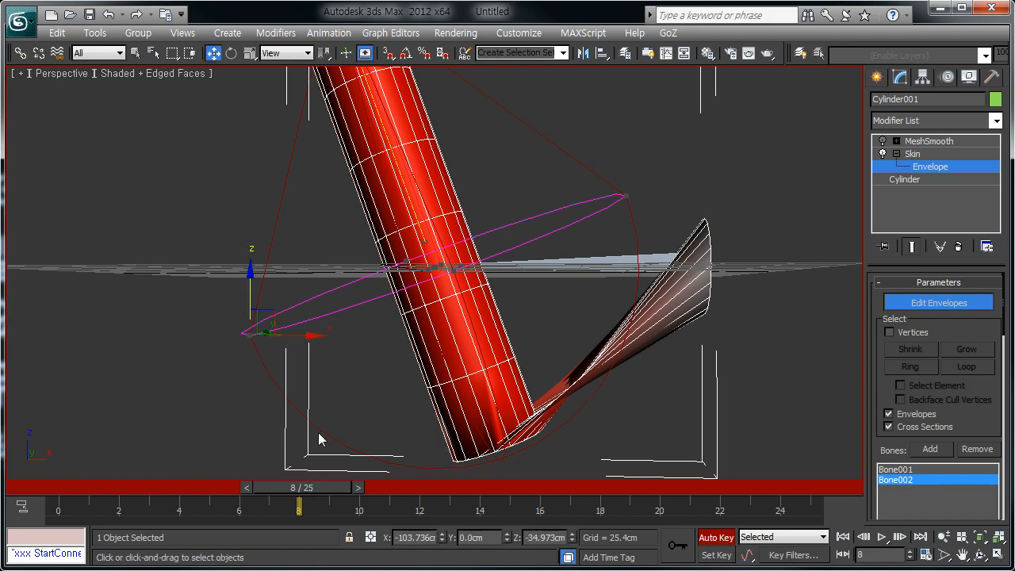
pyautogui.scroll(3, 352, 365)
pyautogui.press('F3')
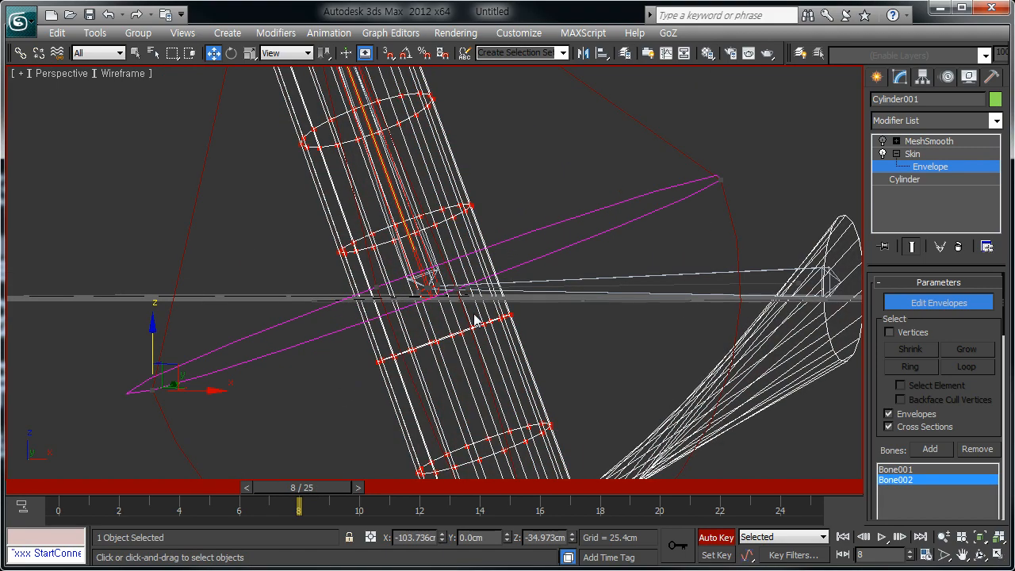
pyautogui.keyDown('alt'); pyautogui.moveTo(452, 332); pyautogui.dragTo(444, 385, button='middle'); pyautogui.keyUp('alt')
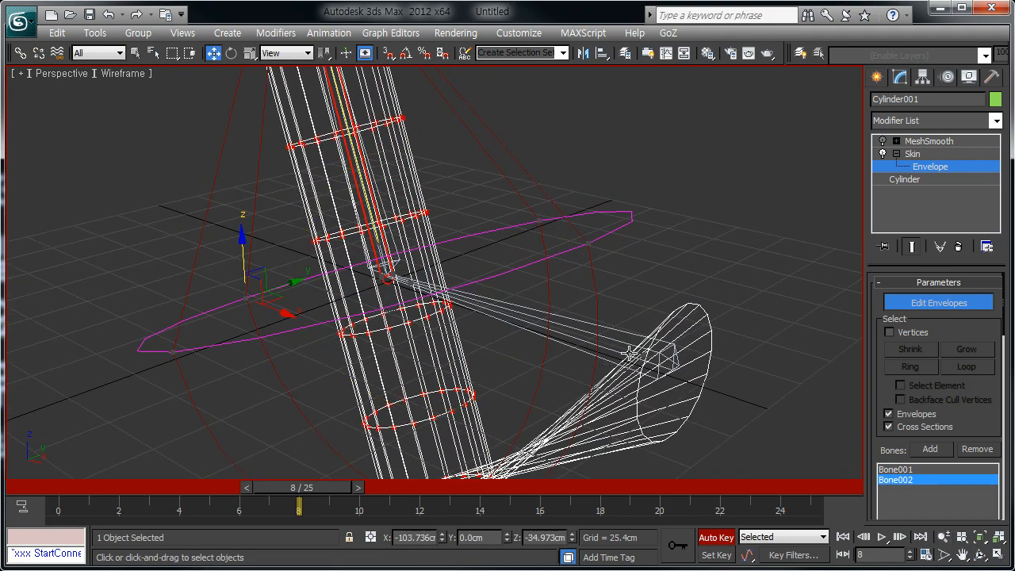
pyautogui.keyDown('alt'); pyautogui.moveTo(409, 290); pyautogui.dragTo(520, 281, button='middle'); pyautogui.keyUp('alt')
pyautogui.press('F3')
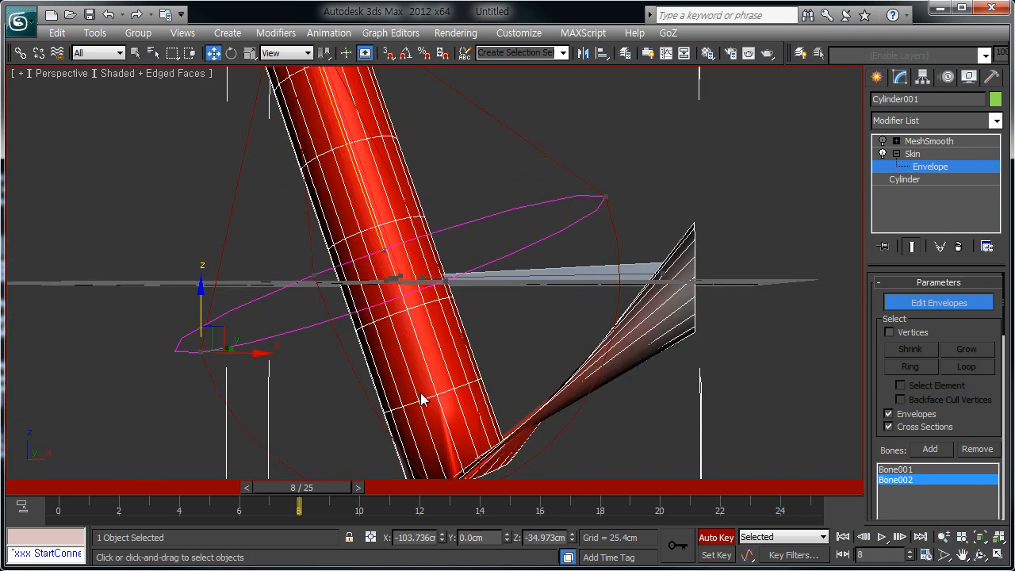
pyautogui.keyDown('alt'); pyautogui.moveTo(447, 464); pyautogui.dragTo(323, 476, button='middle'); pyautogui.keyUp('alt')
pyautogui.moveTo(322, 491); pyautogui.dragTo(82, 487)
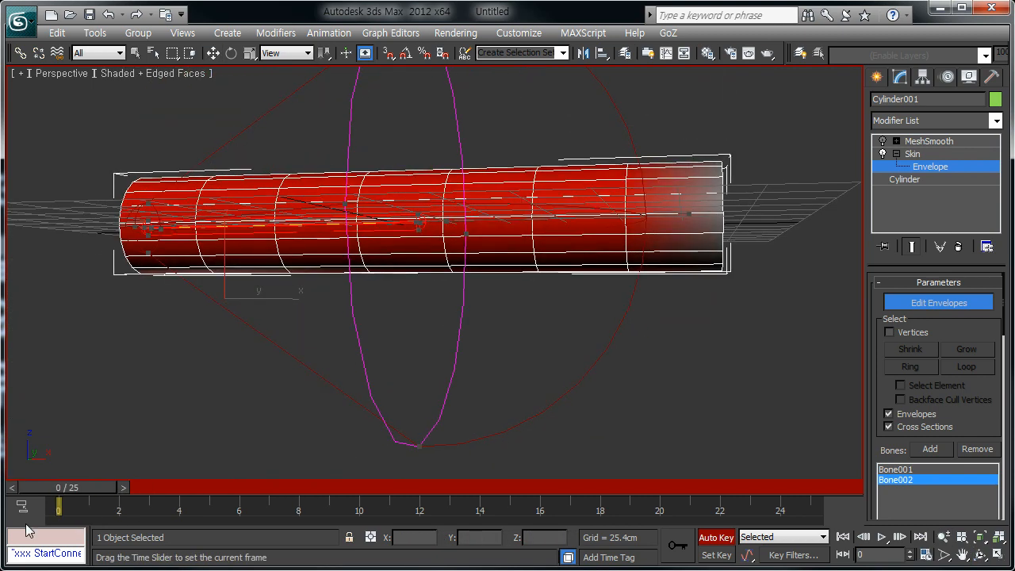
# - Shrink Bone002's outer envelope at the joint until its lower control point sits at about Z -36.8 cm
pyautogui.moveTo(359, 297); pyautogui.dragTo(343, 354, button='middle')
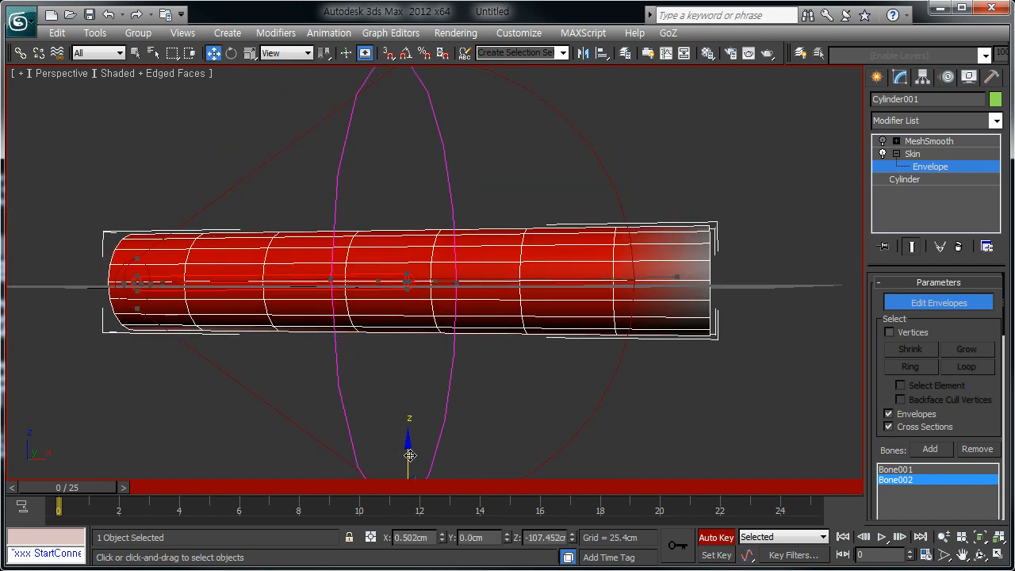
pyautogui.moveTo(410, 454); pyautogui.dragTo(413, 305)
pyautogui.hotkey('alt', 'z')
pyautogui.keyDown('ctrl'); pyautogui.keyDown('alt'); pyautogui.moveTo(414, 305); pyautogui.dragTo(418, 295, button='middle'); pyautogui.keyUp('alt'); pyautogui.keyUp('ctrl')
pyautogui.keyDown('alt'); pyautogui.moveTo(418, 295); pyautogui.dragTo(422, 304, button='middle'); pyautogui.keyUp('alt')
pyautogui.keyDown('ctrl'); pyautogui.keyDown('alt'); pyautogui.moveTo(422, 304); pyautogui.dragTo(424, 289, button='middle'); pyautogui.keyUp('alt'); pyautogui.keyUp('ctrl')
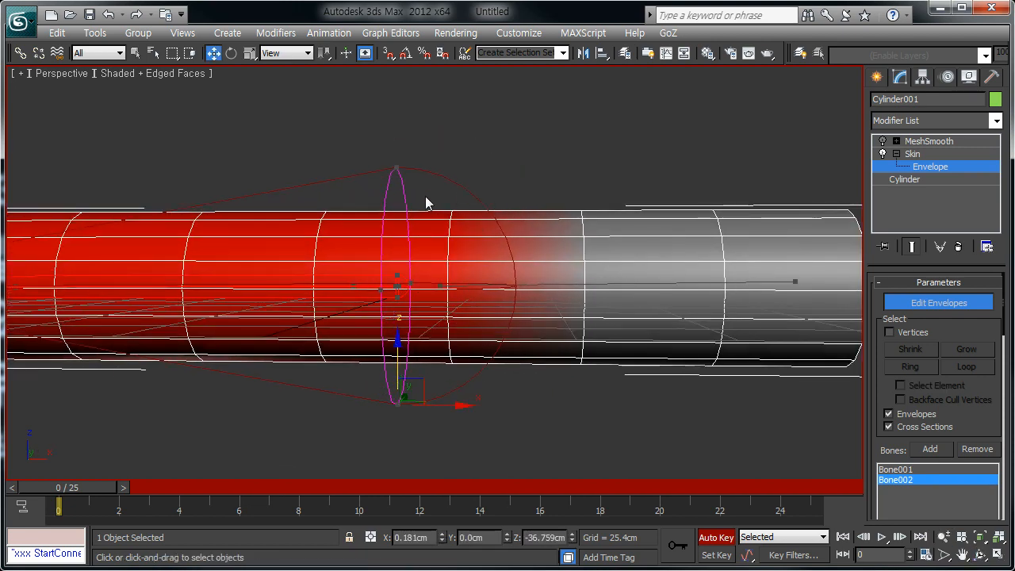
# - Check the timeline at frame 0 and reduce Bone002's outer envelope slightly further, to about Z -33.5 cm
pyautogui.moveTo(88, 487); pyautogui.dragTo(39, 511)
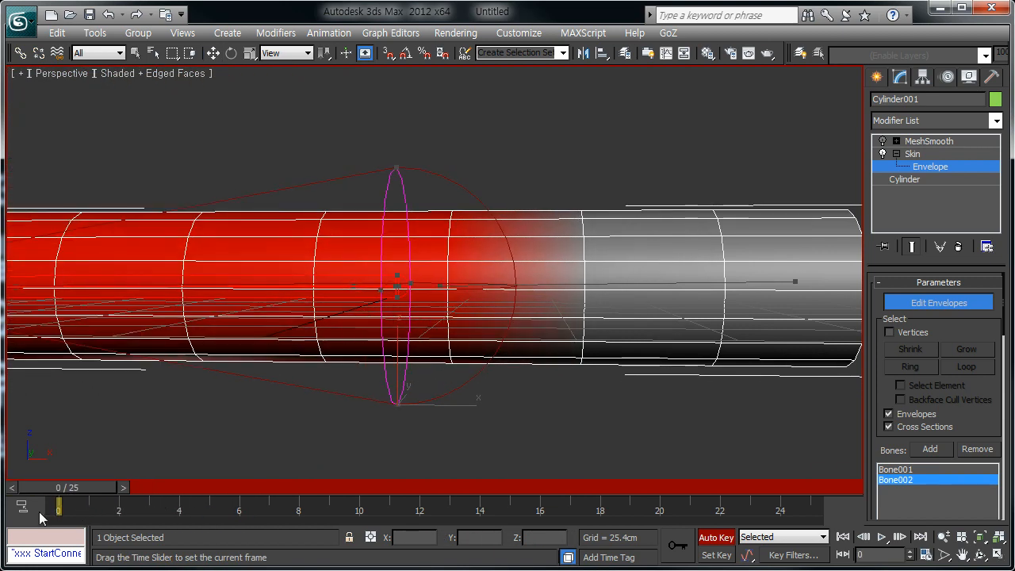
pyautogui.press('w')
pyautogui.moveTo(876, 396); pyautogui.dragTo(881, 366)
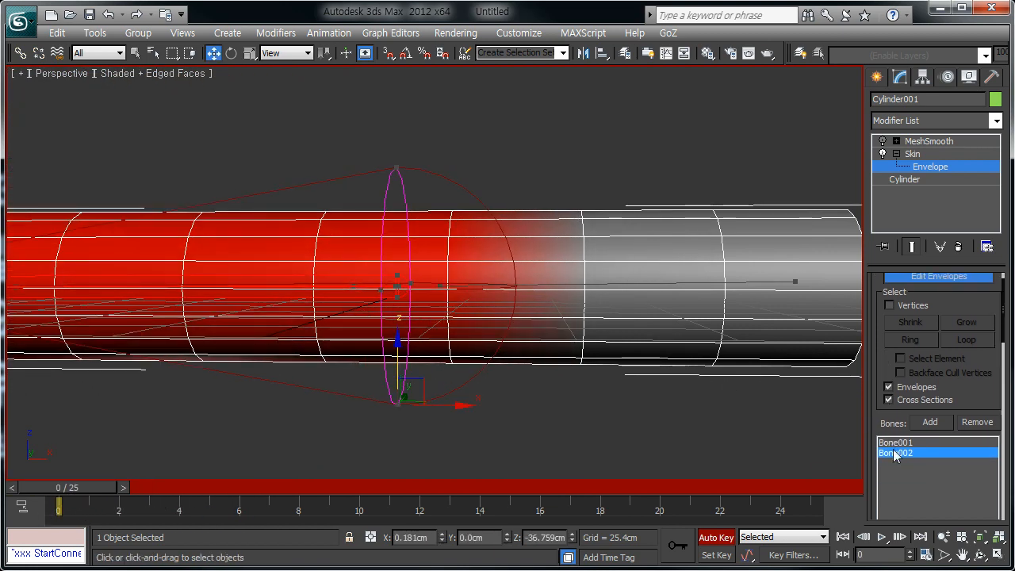
pyautogui.moveTo(394, 350)
pyautogui.mouseDown()
pyautogui.moveTo(397, 328)
pyautogui.moveTo(383, 338)
pyautogui.mouseUp()
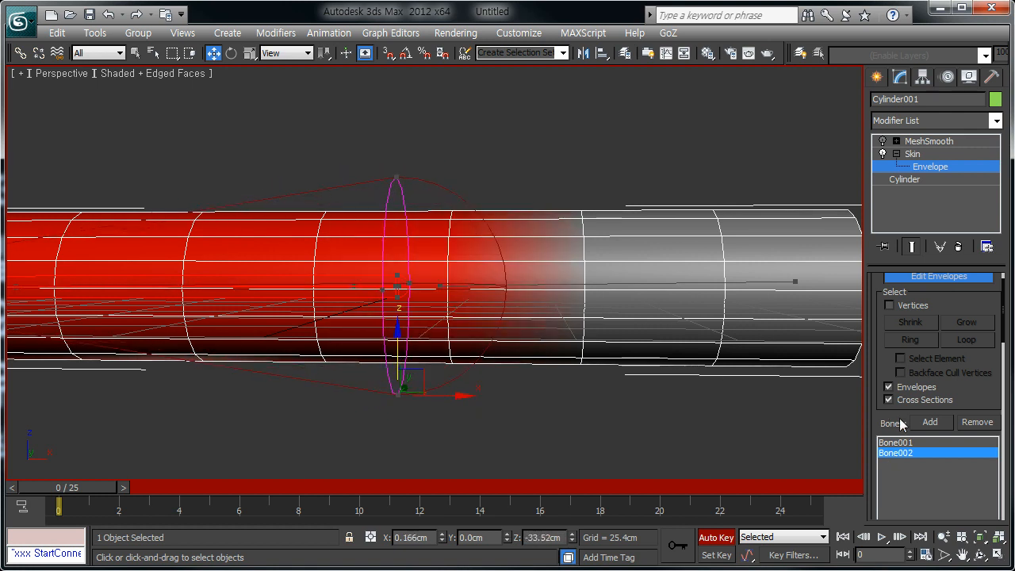
# - Select Bone001 and enlarge its outer envelope at the joint until the lower control point sits at about Z -38.7 cm
pyautogui.click(894, 444)
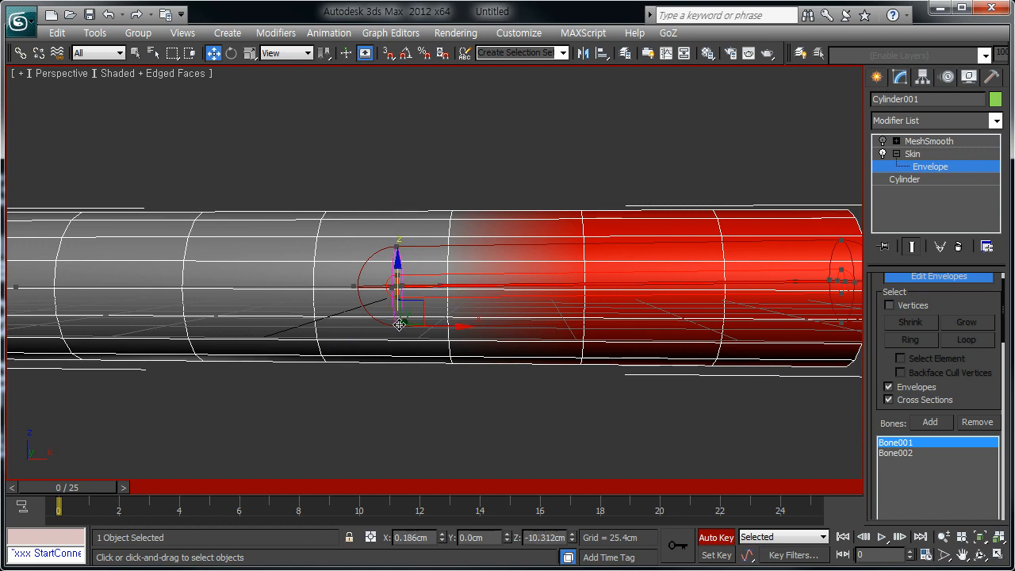
pyautogui.moveTo(396, 270); pyautogui.dragTo(411, 364)
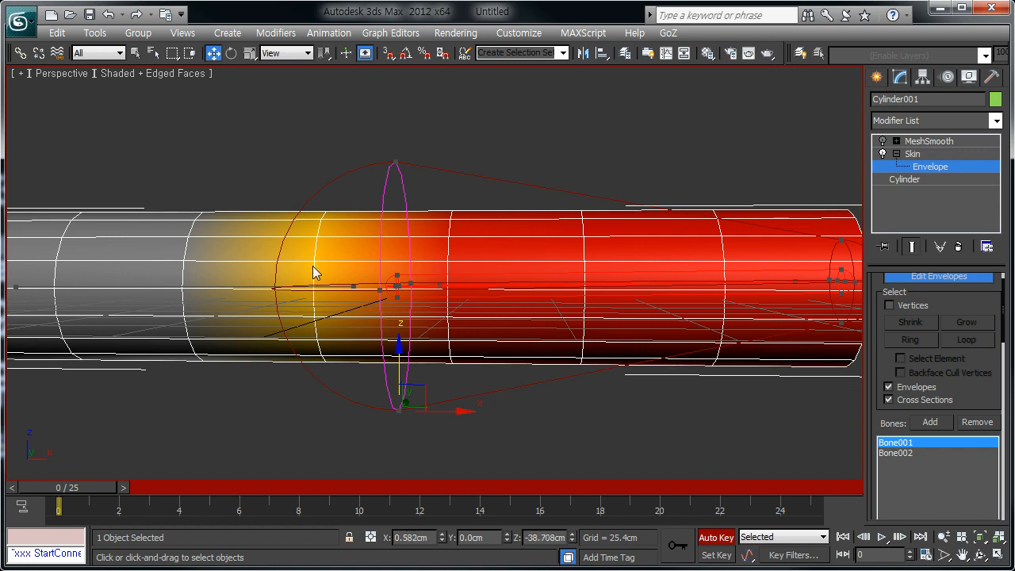
pyautogui.scroll(4, 305, 260)
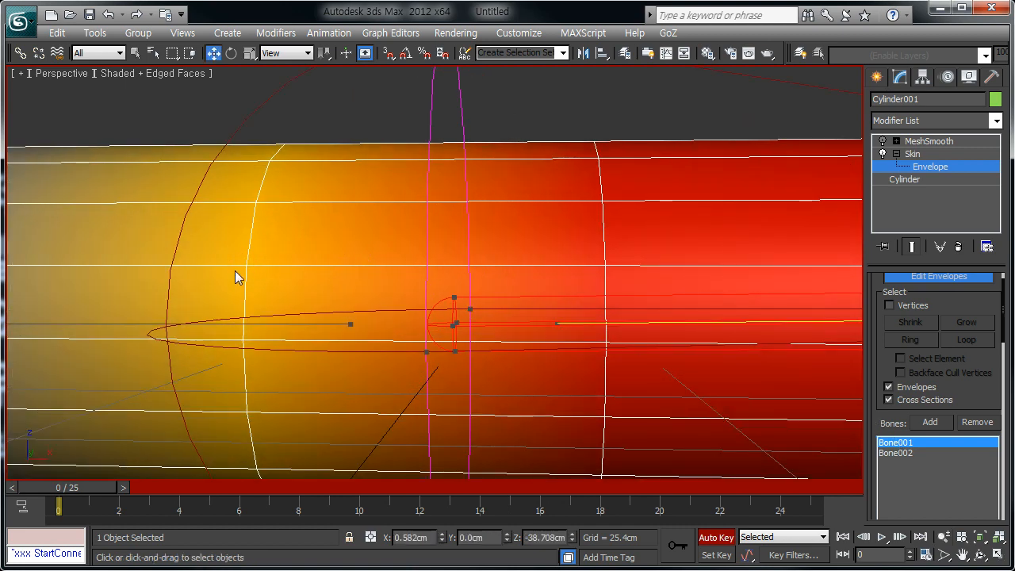
# - Select Bone002 and enlarge its outer envelope at the joint to about Z -39.1 cm to overlap Bone001's influence
pyautogui.click(905, 452)
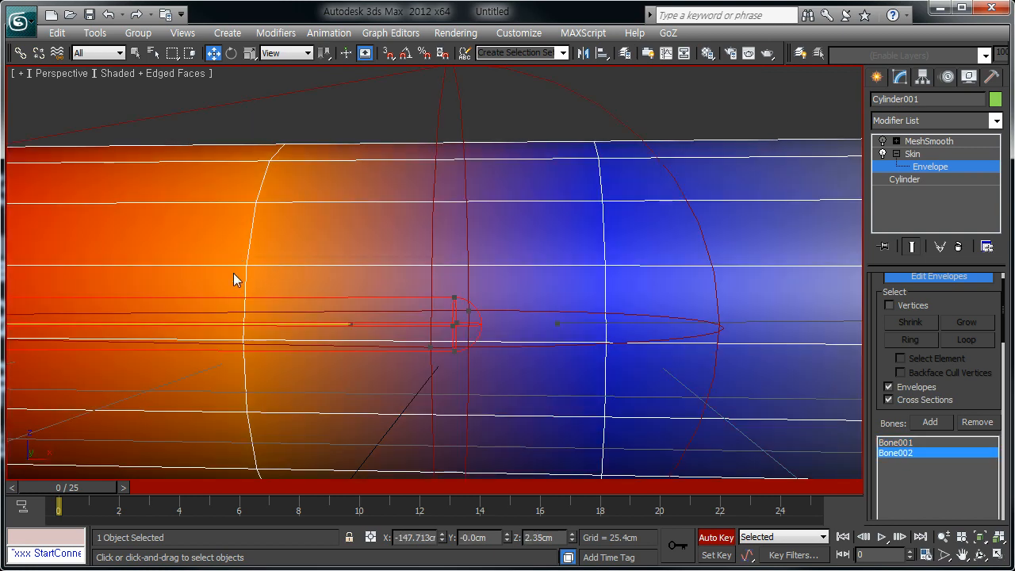
pyautogui.scroll(-3, 345, 240)
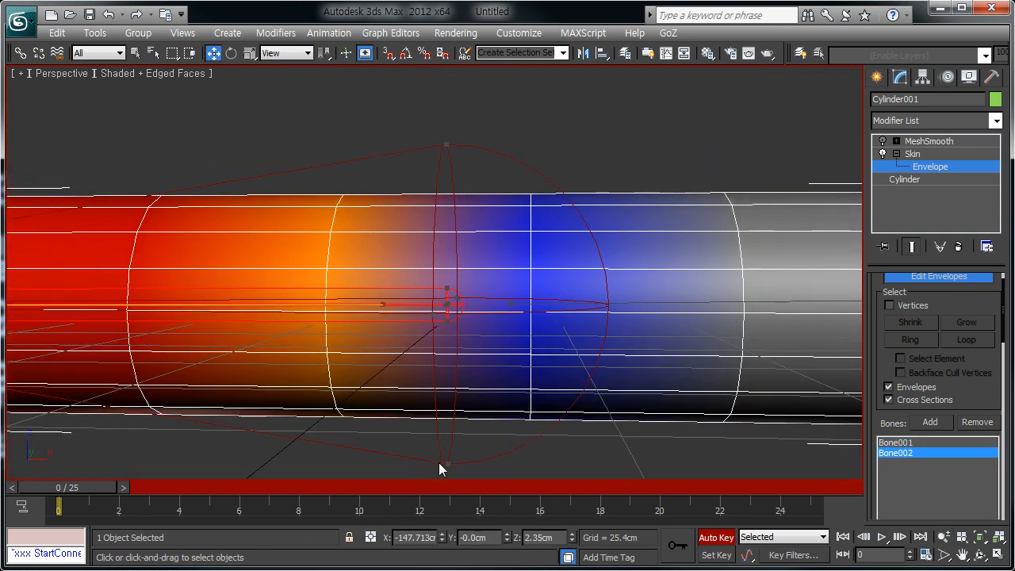
pyautogui.click(448, 463)
pyautogui.moveTo(449, 414); pyautogui.dragTo(450, 426)
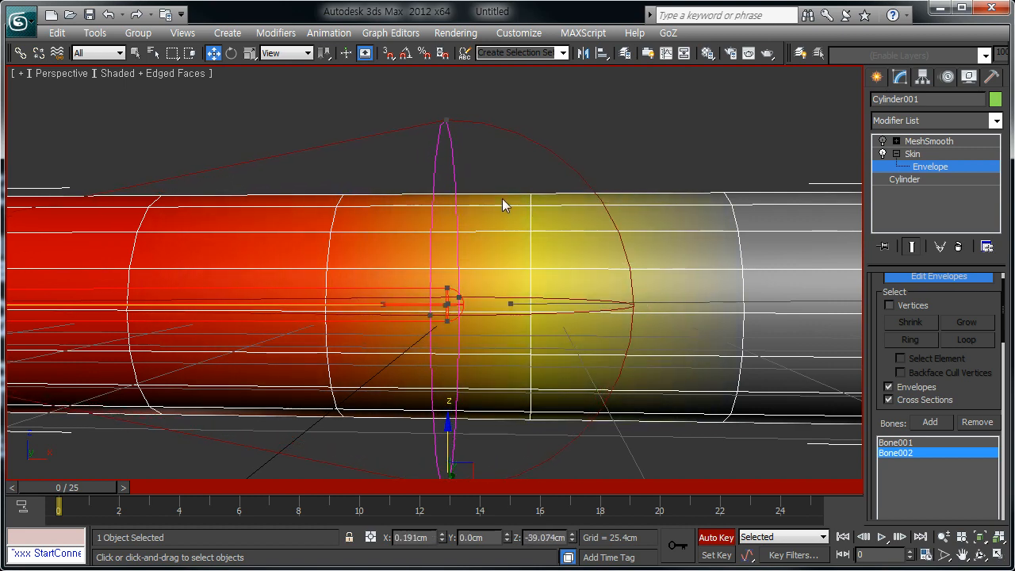
# - Select Bone001 and enlarge its inner envelope at the joint until the lower control point sits at about Z -10.8 cm
pyautogui.click(905, 443)
pyautogui.moveTo(327, 295); pyautogui.dragTo(327, 234, button='middle')
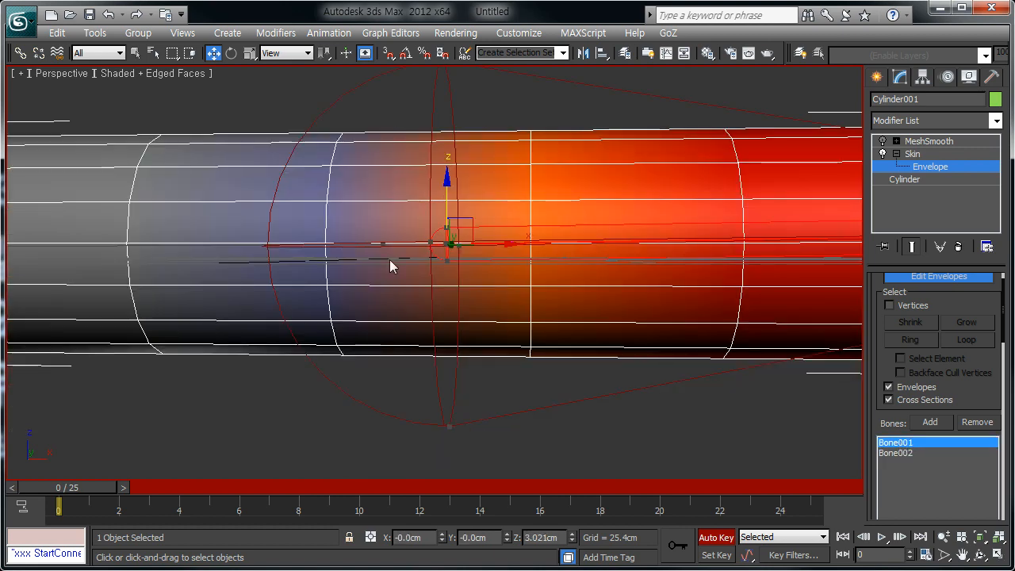
pyautogui.click(447, 261)
pyautogui.moveTo(446, 217); pyautogui.dragTo(446, 259)
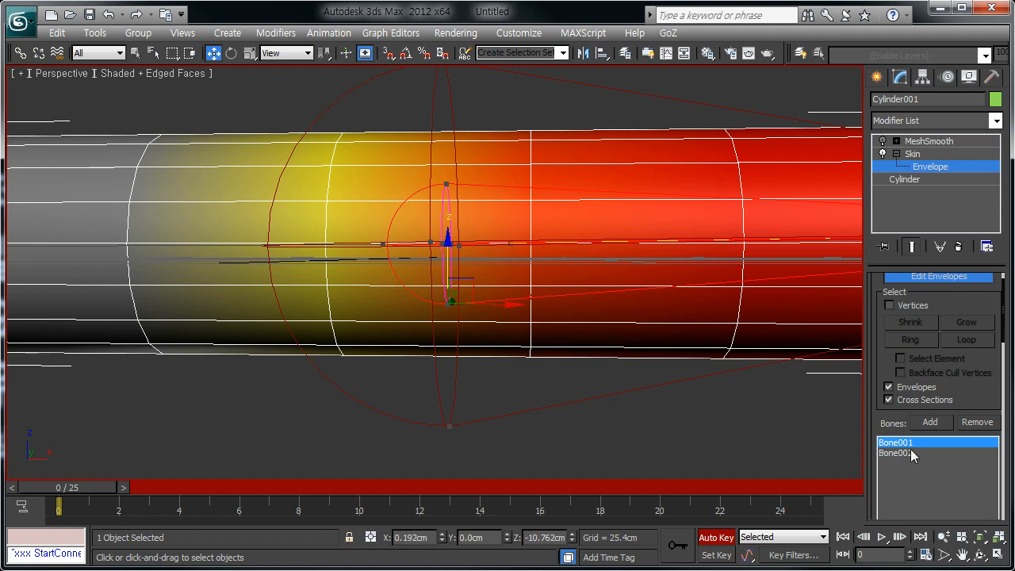
# - Compare the two bones' weights, and examine the cylinder's bend at frame 10 with Bone001's envelope selected
pyautogui.click(912, 453)
pyautogui.click(907, 443)
pyautogui.keyDown('alt'); pyautogui.moveTo(435, 317); pyautogui.dragTo(430, 337, button='middle'); pyautogui.keyUp('alt')
pyautogui.keyDown('ctrl'); pyautogui.keyDown('alt'); pyautogui.moveTo(430, 336); pyautogui.dragTo(425, 369, button='middle'); pyautogui.keyUp('alt'); pyautogui.keyUp('ctrl')
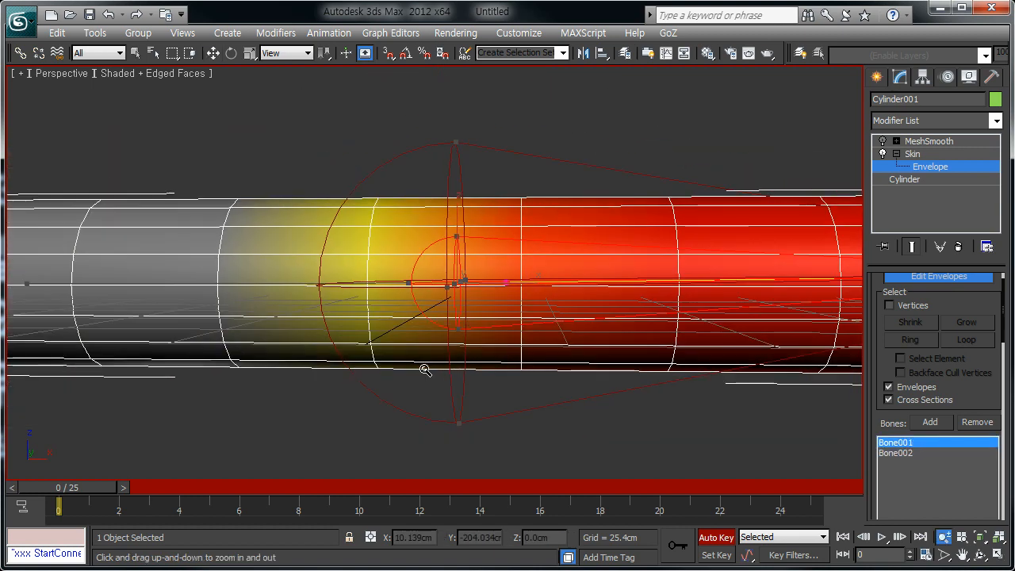
pyautogui.moveTo(67, 487); pyautogui.dragTo(358, 443)
pyautogui.keyDown('alt'); pyautogui.moveTo(392, 320); pyautogui.dragTo(436, 302, button='middle'); pyautogui.keyUp('alt')
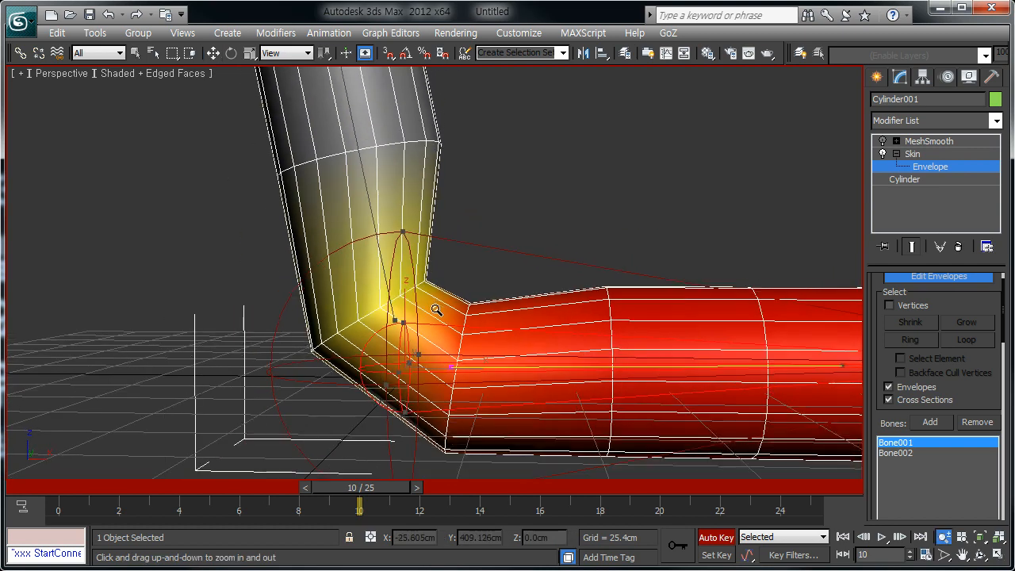
pyautogui.press('w')
pyautogui.scroll(3, 478, 323)
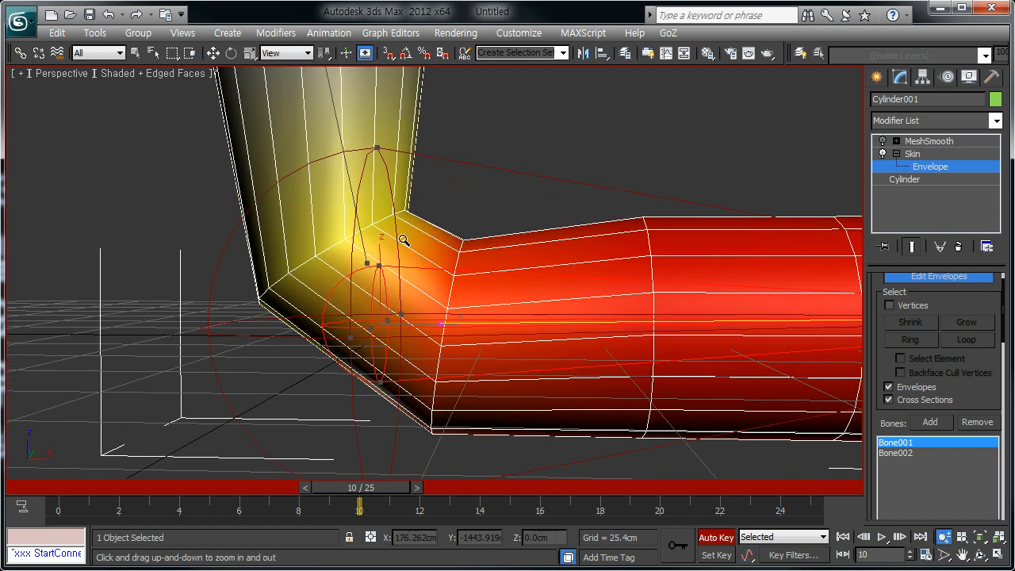
pyautogui.moveTo(415, 272); pyautogui.dragTo(395, 276, button='middle')
pyautogui.scroll(-2, 395, 275)
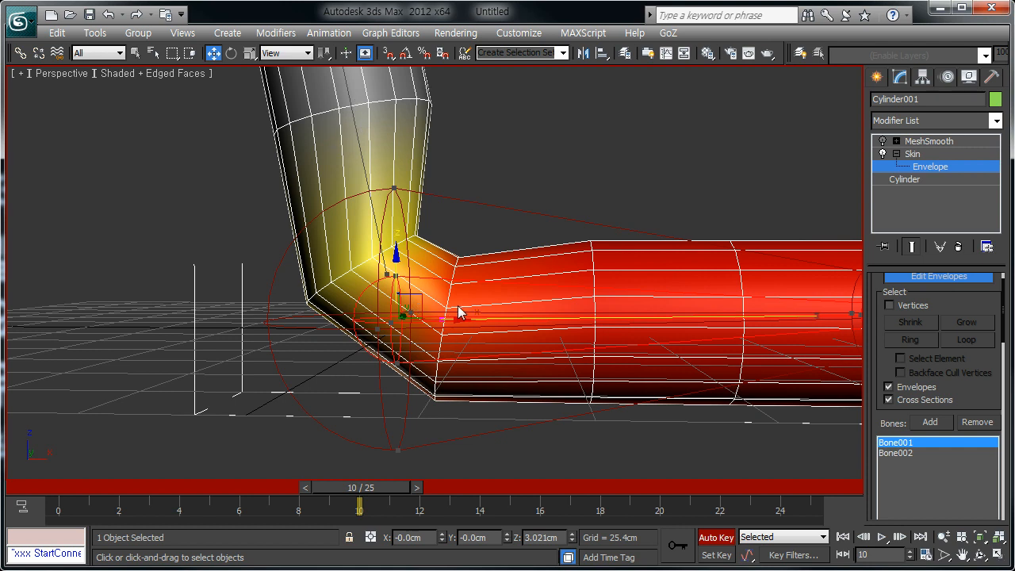
# - Return to frame 0 and enlarge Bone001's outer envelope at the joint until the upper control point sits at about Z 48 cm
pyautogui.moveTo(366, 492); pyautogui.dragTo(68, 489)
pyautogui.moveTo(310, 343); pyautogui.dragTo(357, 313, button='middle')
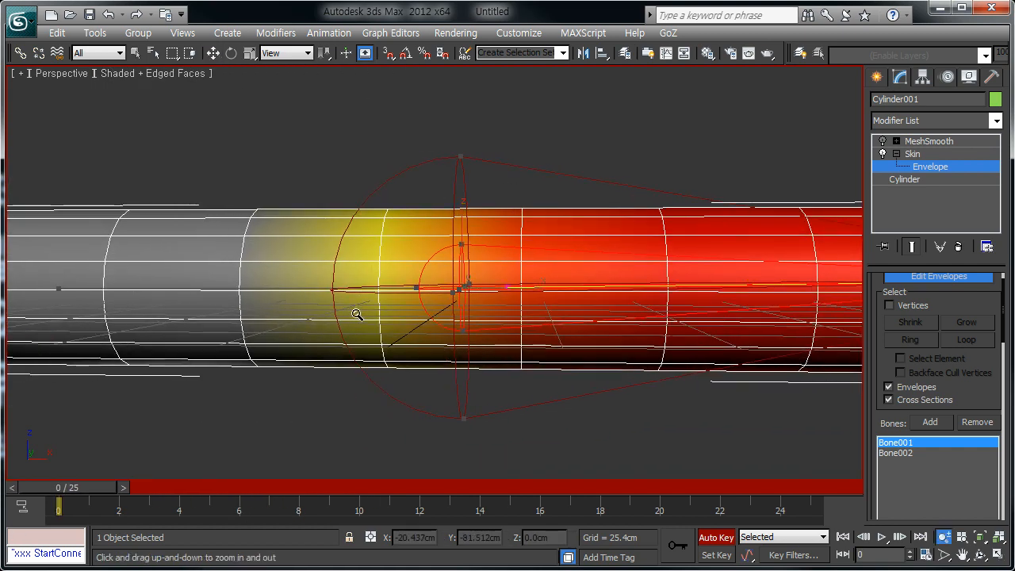
pyautogui.scroll(-3, 358, 313)
pyautogui.click(453, 191)
pyautogui.moveTo(437, 220); pyautogui.dragTo(430, 237, button='middle')
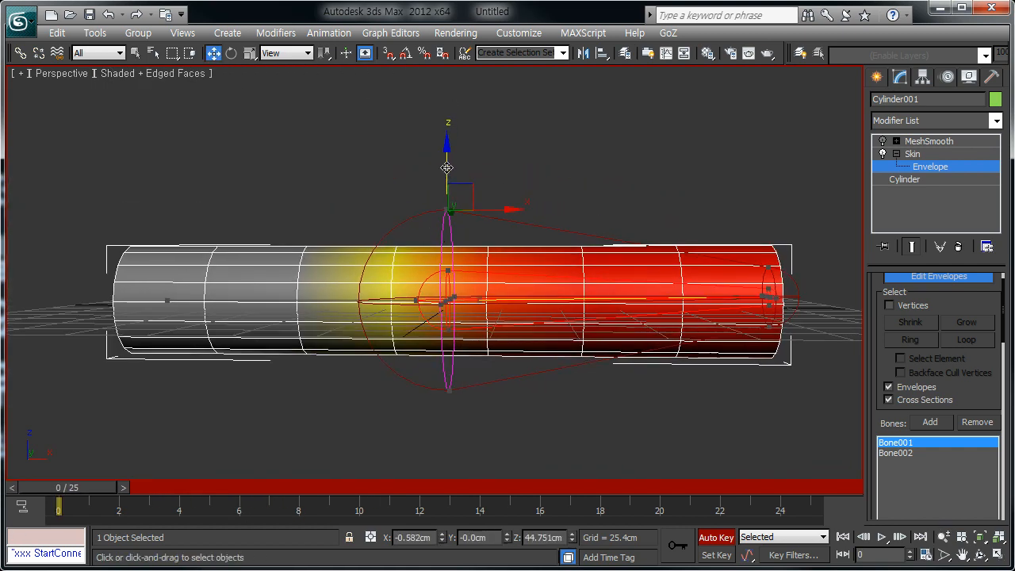
pyautogui.moveTo(446, 168)
pyautogui.mouseDown()
pyautogui.moveTo(446, 140)
pyautogui.moveTo(451, 157)
pyautogui.mouseUp()
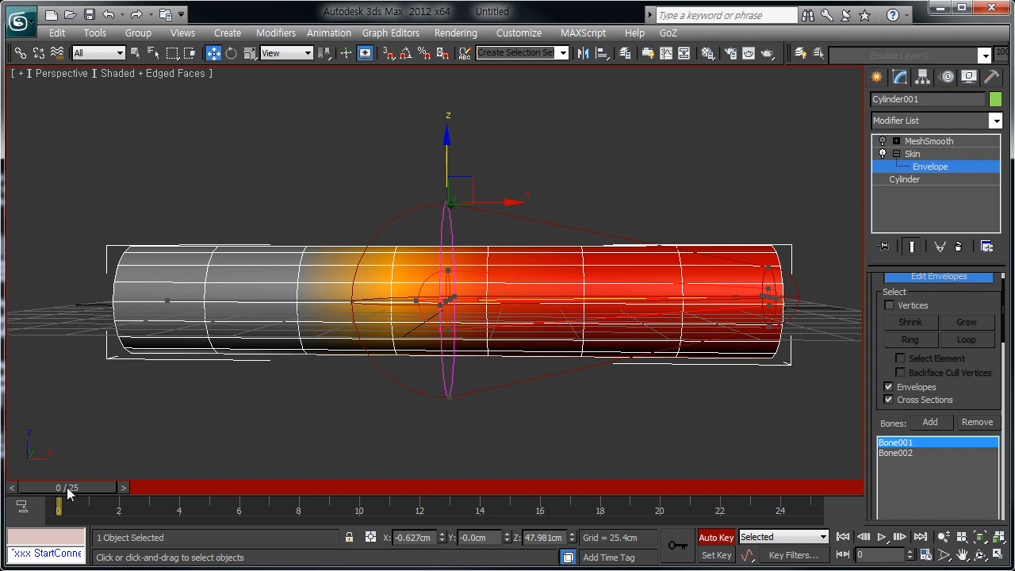
# - Go to frame 10 and shrink Bone001's outer envelope at the joint by moving its lower control point up about 4.5 cm
pyautogui.moveTo(68, 492); pyautogui.dragTo(355, 498)
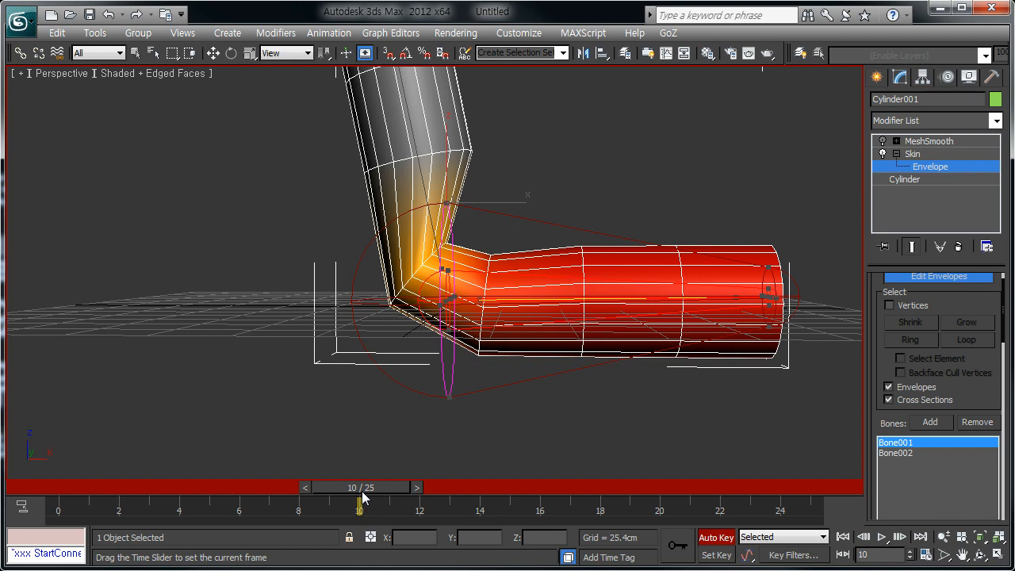
pyautogui.press('w')
pyautogui.moveTo(420, 425); pyautogui.dragTo(408, 437, button='middle')
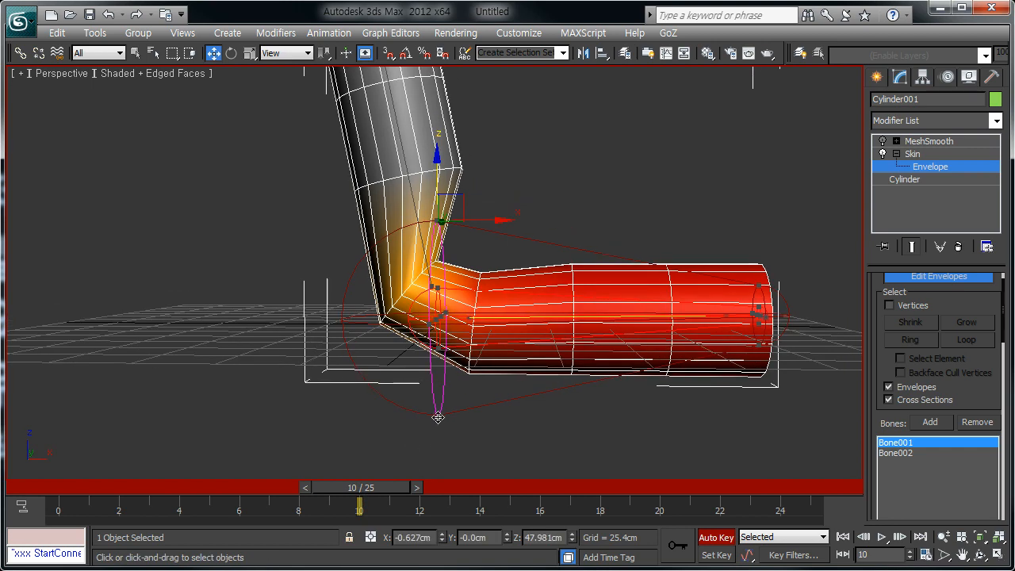
pyautogui.click(438, 418)
pyautogui.moveTo(437, 356)
pyautogui.mouseDown()
pyautogui.moveTo(441, 398)
pyautogui.moveTo(439, 354)
pyautogui.mouseUp()
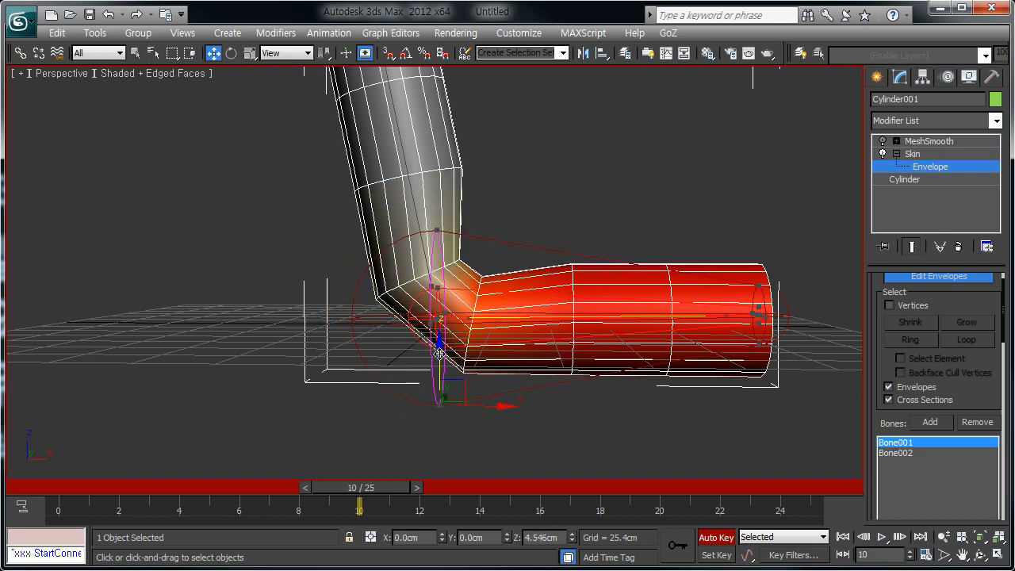
# - Select Bone002 and shrink its outer envelope at the joint until the control point sits at about X -38.6, Z -5.2 cm
pyautogui.click(371, 332)
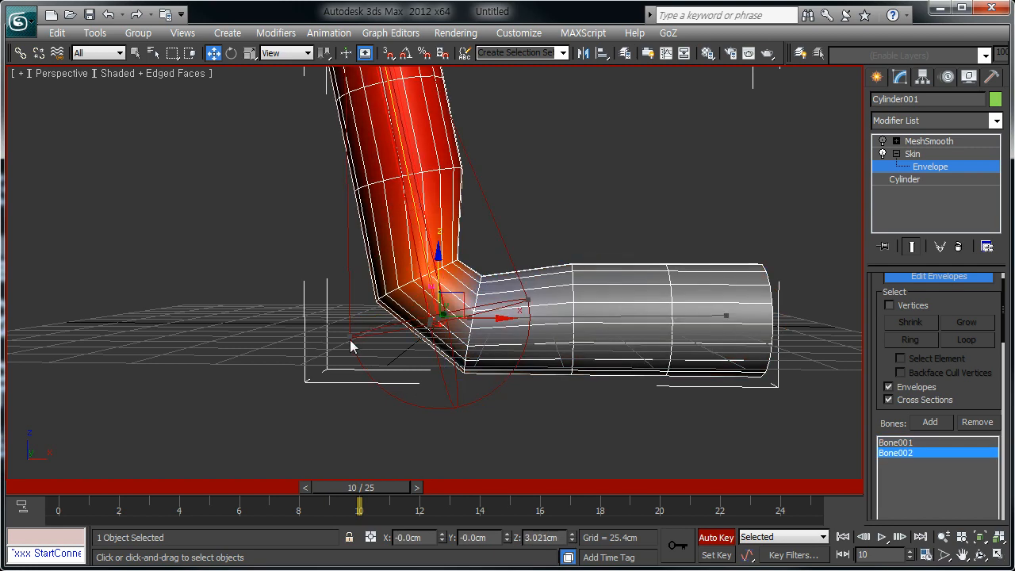
pyautogui.click(352, 341)
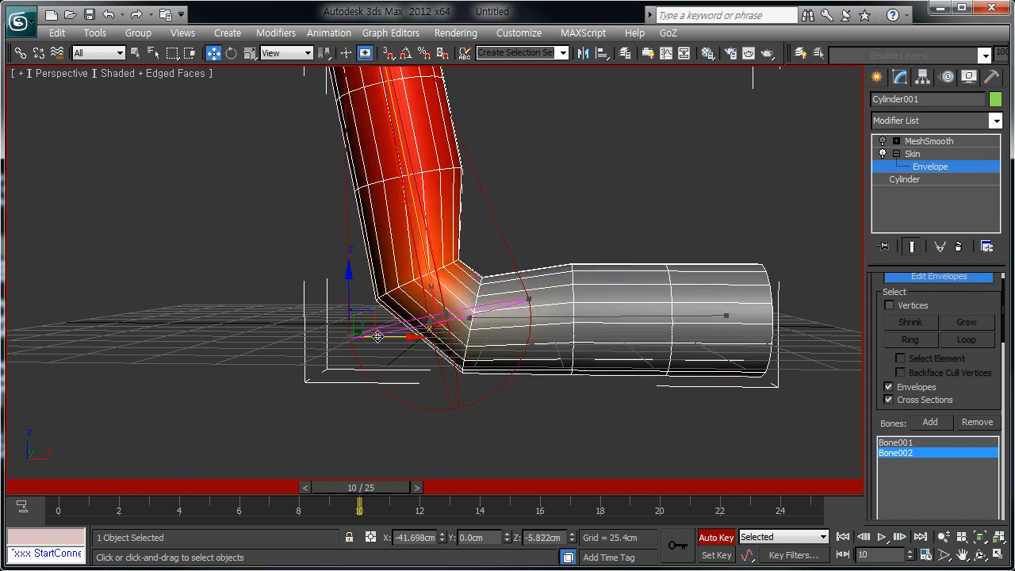
pyautogui.moveTo(378, 337); pyautogui.dragTo(381, 310)
pyautogui.moveTo(384, 308); pyautogui.dragTo(382, 329)
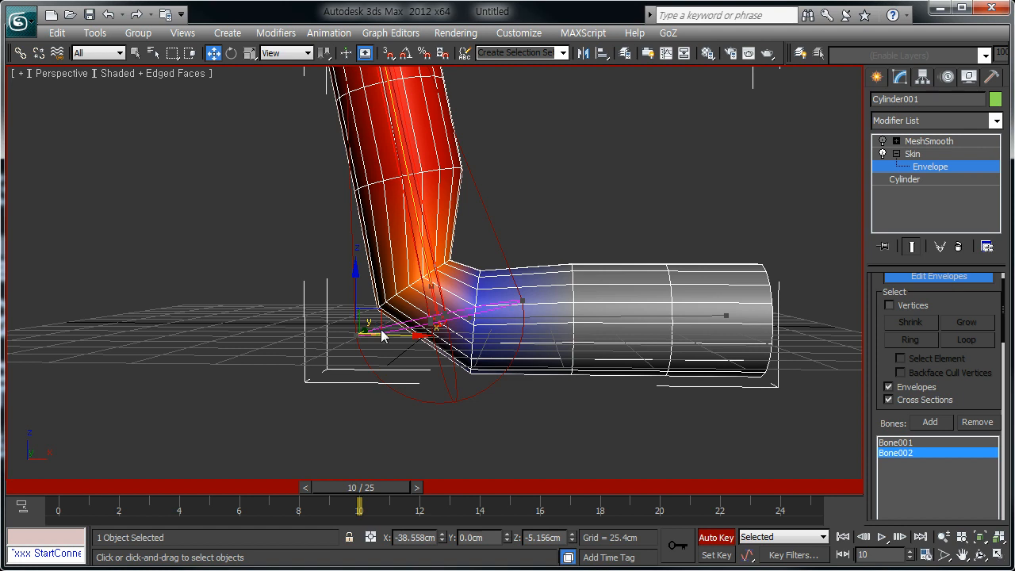
# - Enlarge Bone002's inner envelope at the joint until its control point sits at about X -8.5, Z -4.1 cm
pyautogui.scroll(3, 373, 322)
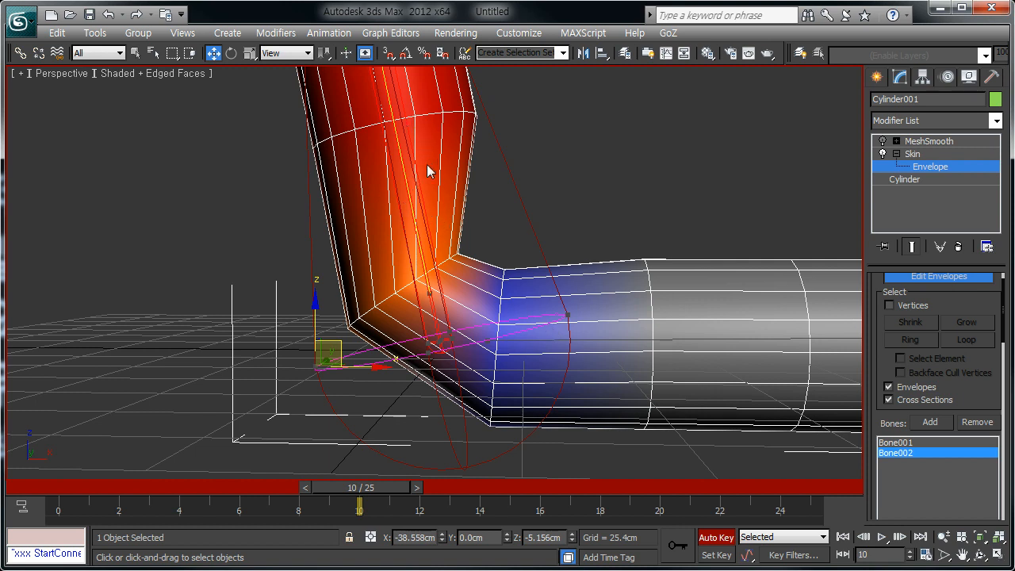
pyautogui.click(326, 352)
pyautogui.moveTo(337, 348)
pyautogui.mouseDown()
pyautogui.moveTo(319, 350)
pyautogui.moveTo(421, 348)
pyautogui.moveTo(398, 355)
pyautogui.moveTo(401, 342)
pyautogui.mouseUp()
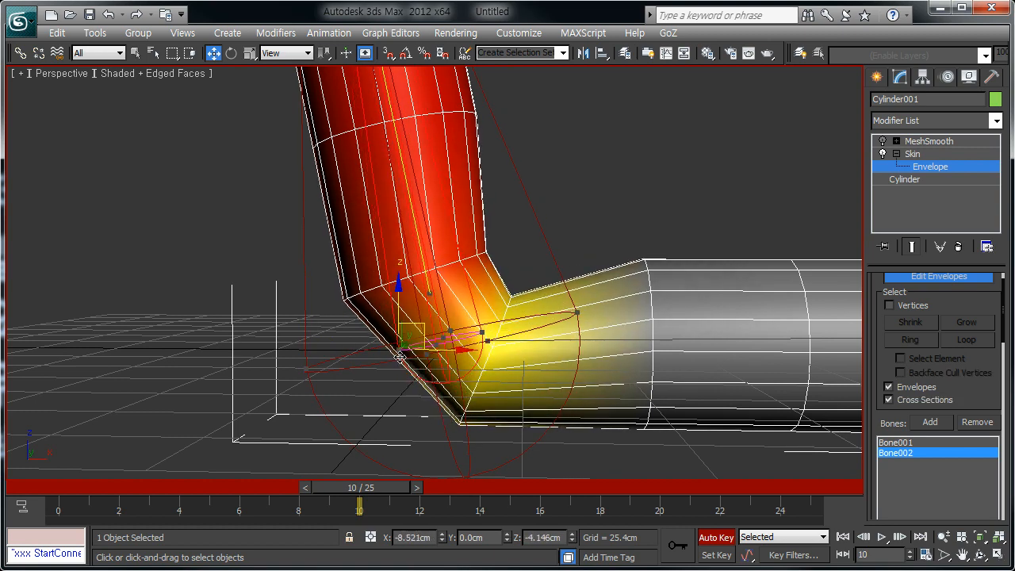
# - Select Bone001 and enlarge its inner envelope at the joint until the lower control point sits at about Z -14.3 cm
pyautogui.click(555, 341)
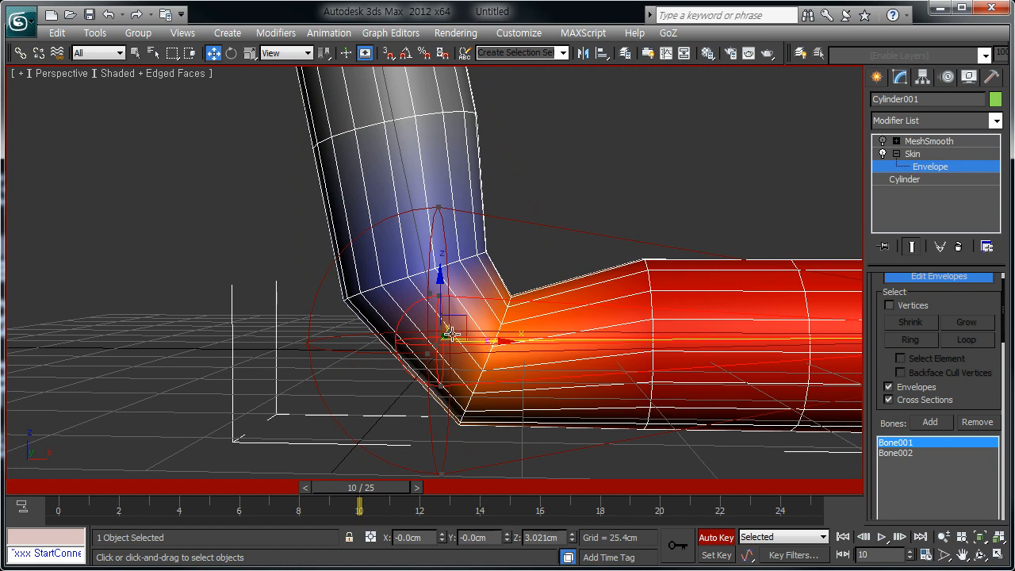
pyautogui.moveTo(439, 290); pyautogui.dragTo(443, 353)
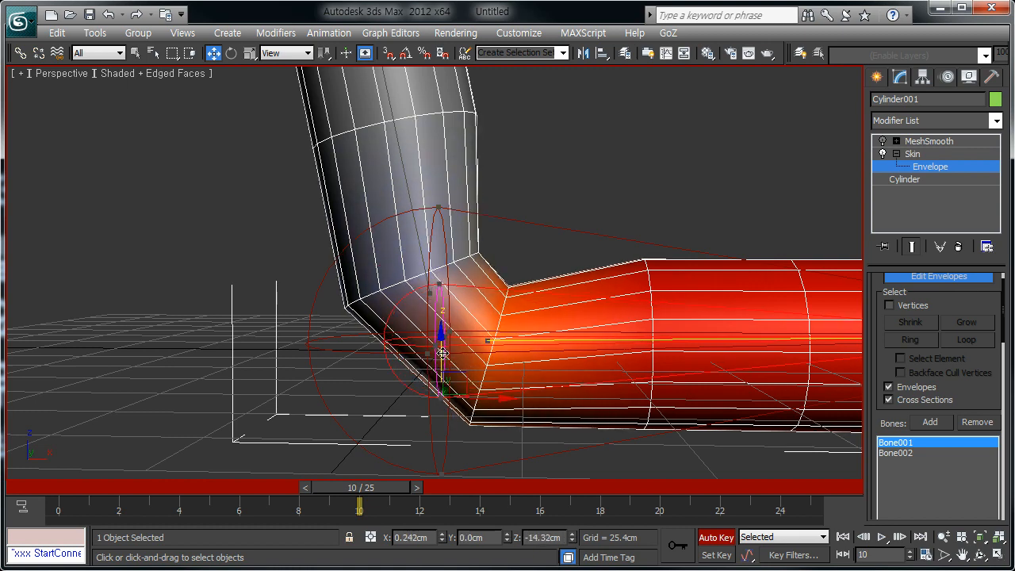